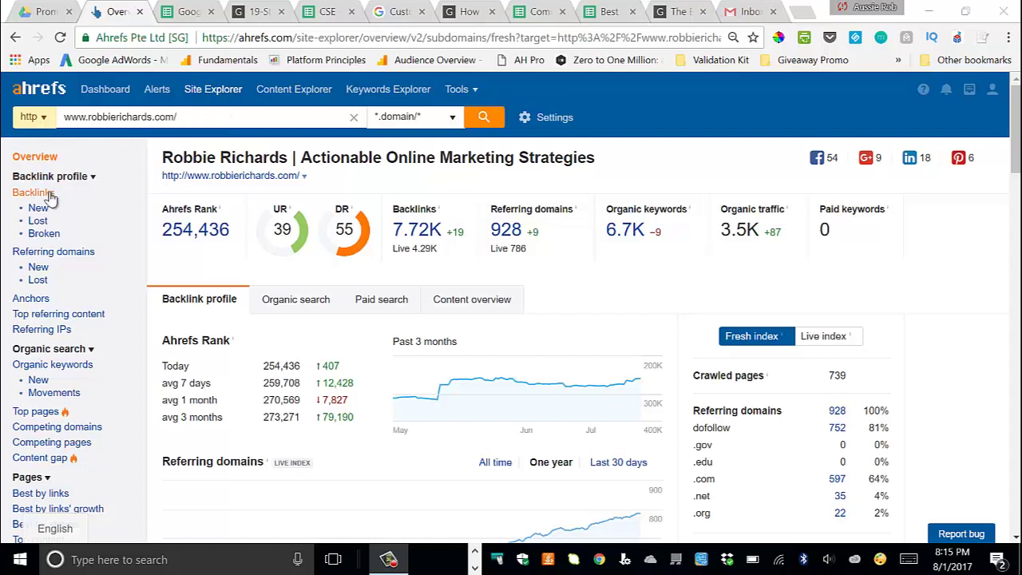
left_click(48, 195)
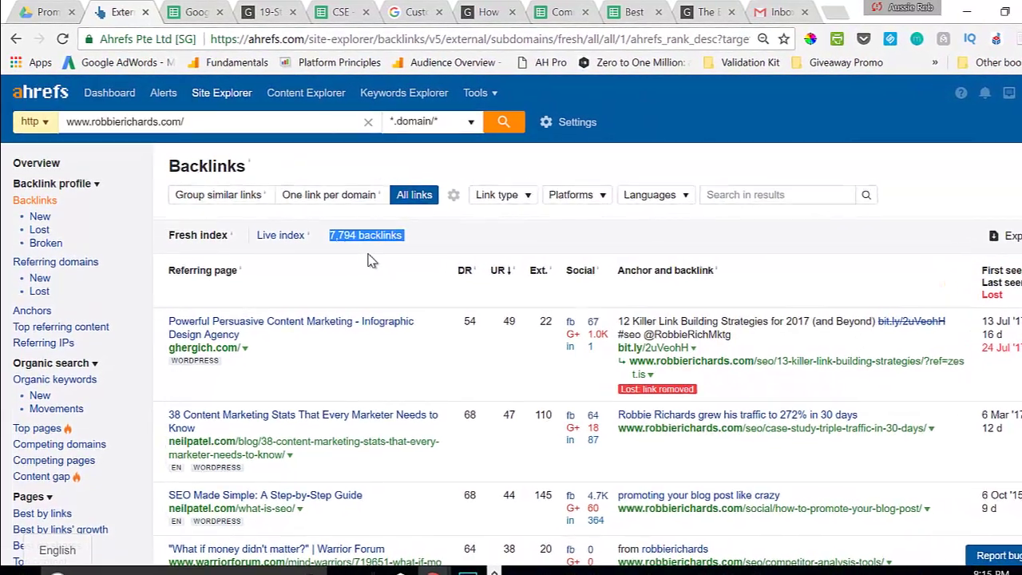
left_click(323, 197)
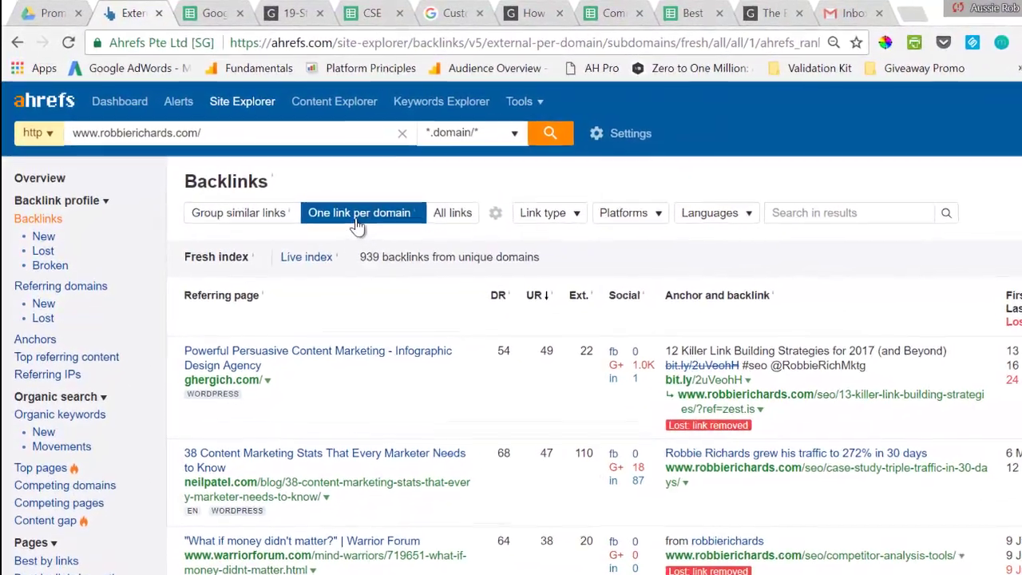
Filter the backlinks by the Dofollow link type and reset that filter to All.
left_click(544, 212)
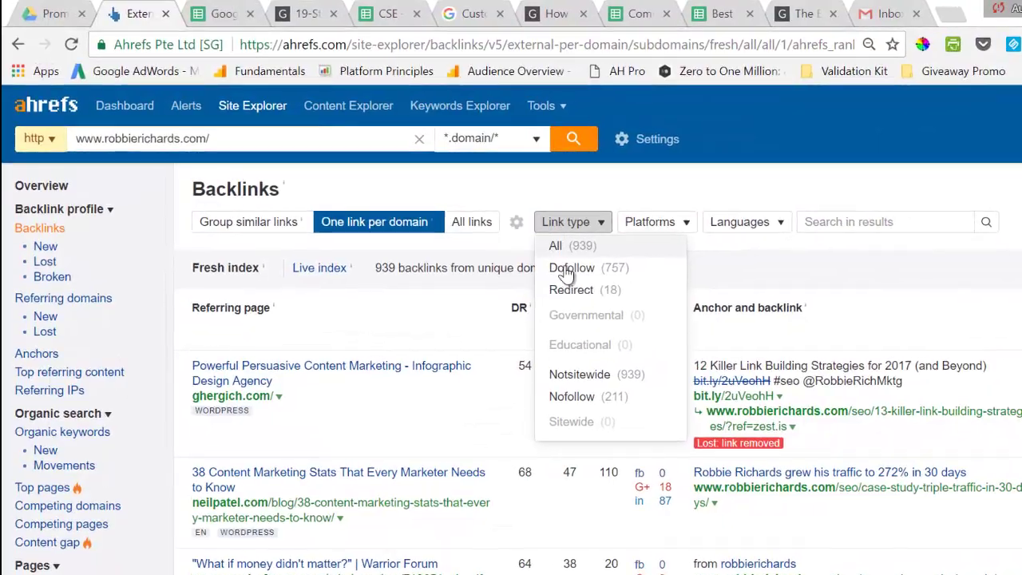
left_click(567, 271)
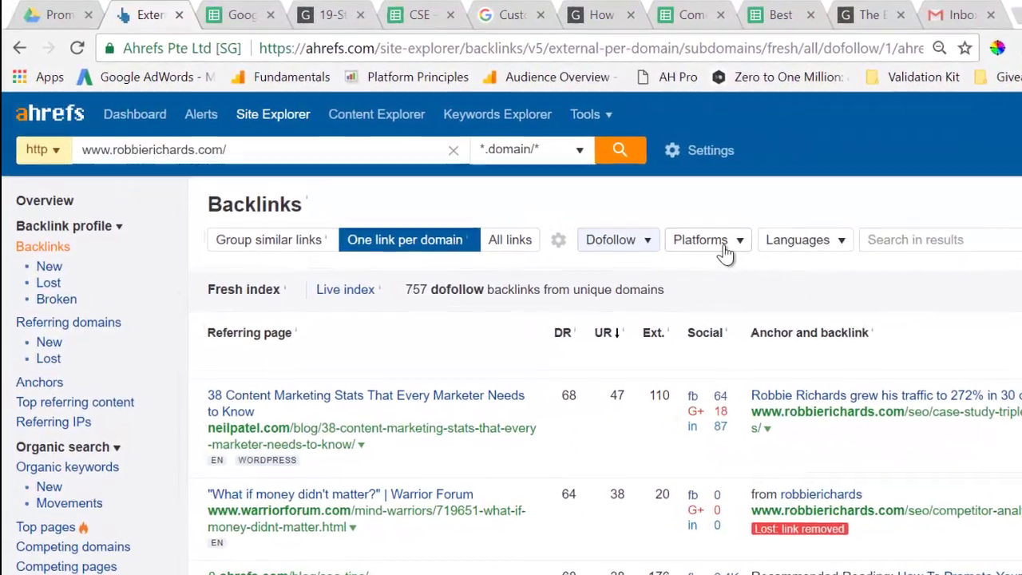
left_click(611, 239)
left_click(613, 268)
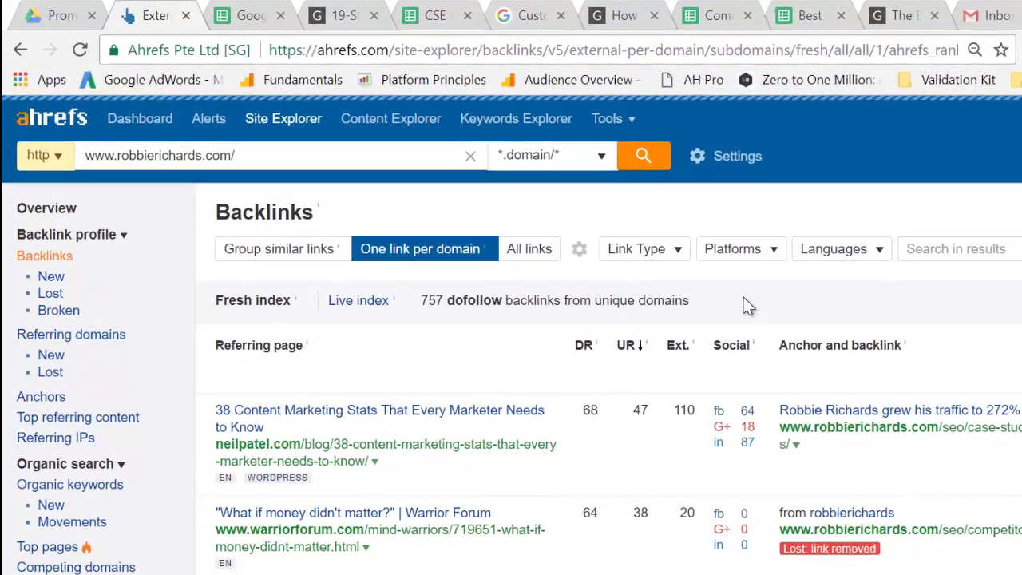
Filter the backlinks to the Wordpress platform and the English language.
left_click(754, 255)
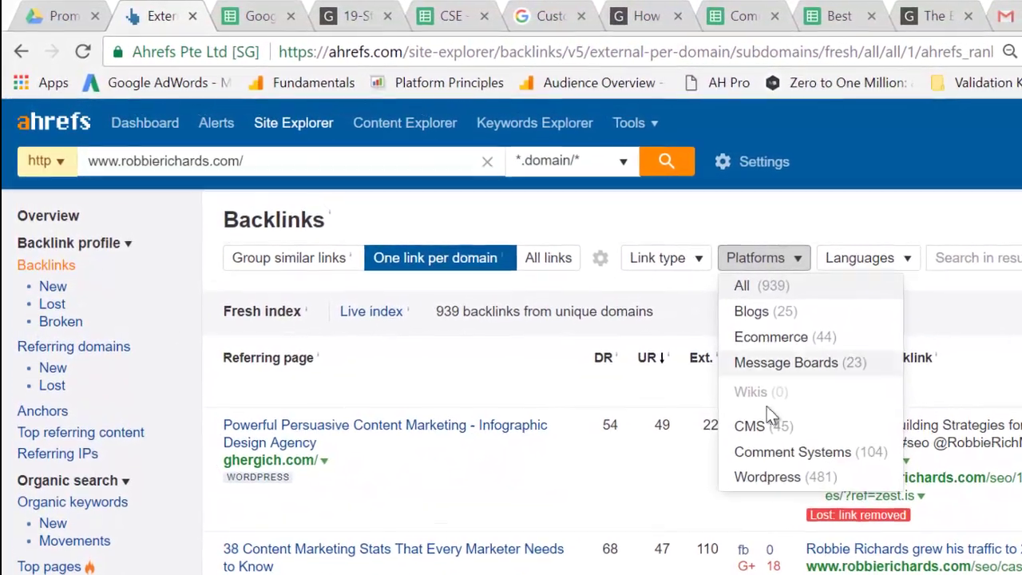
left_click(768, 477)
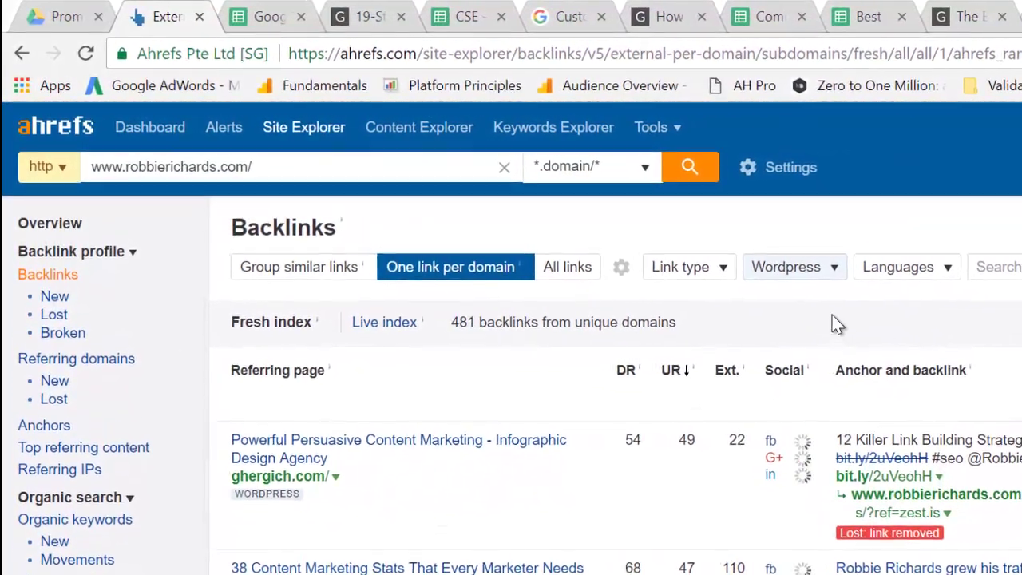
left_click(886, 271)
left_click(910, 329)
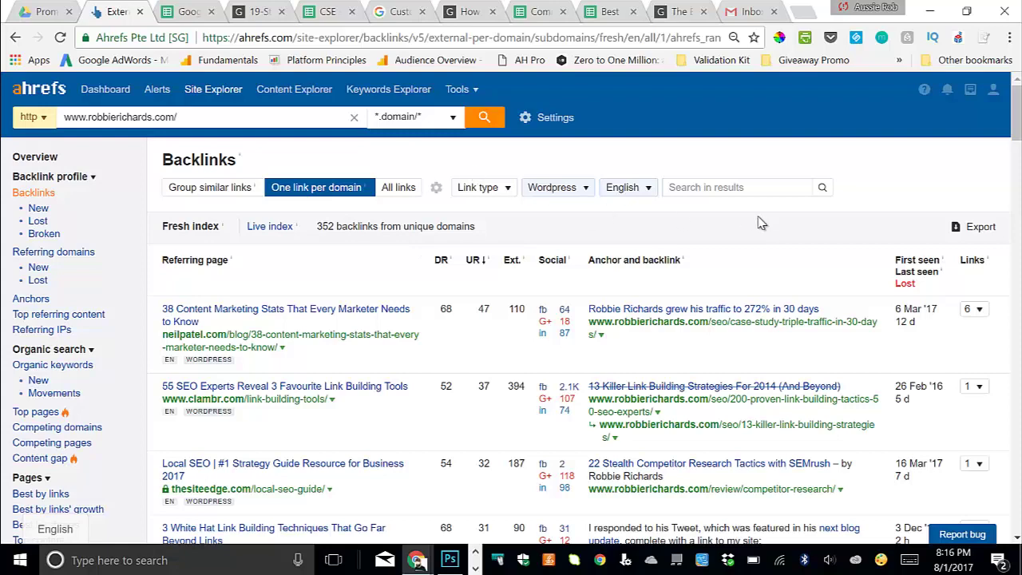
Run a full CSV export of the filtered backlinks in the Microsoft Excel (UTF-16) format and download the file.
left_click(980, 228)
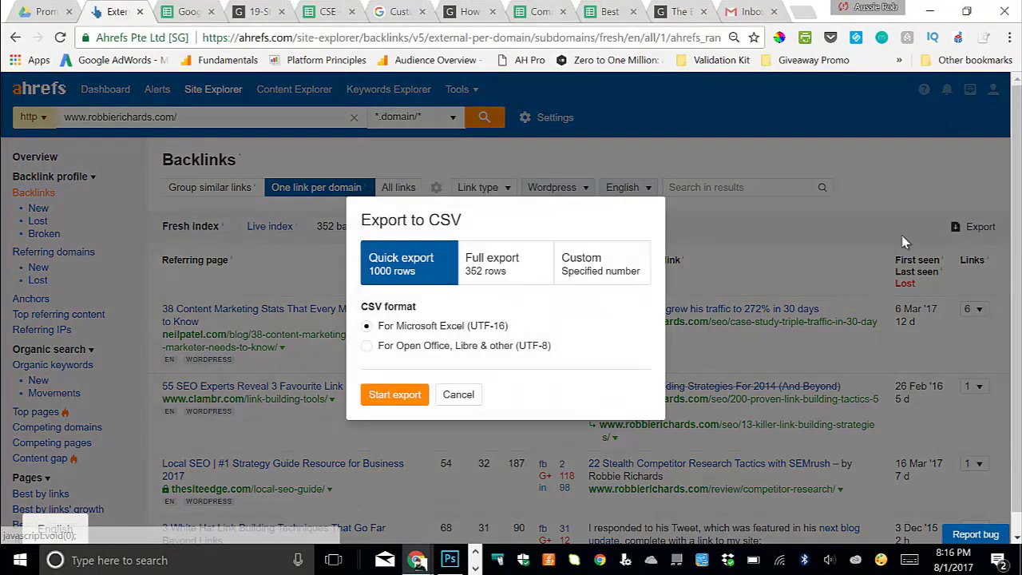
left_click(527, 271)
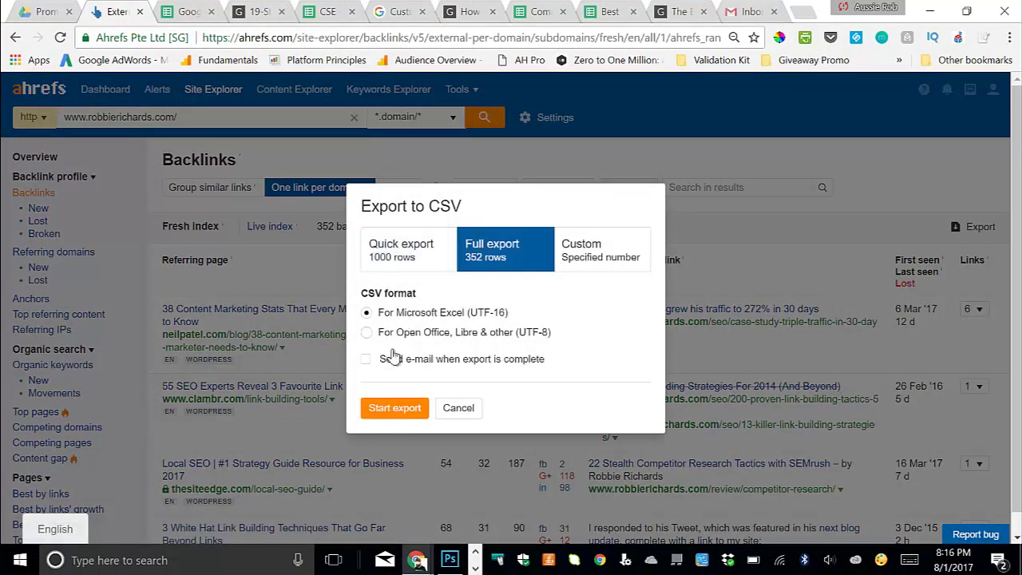
left_click(393, 408)
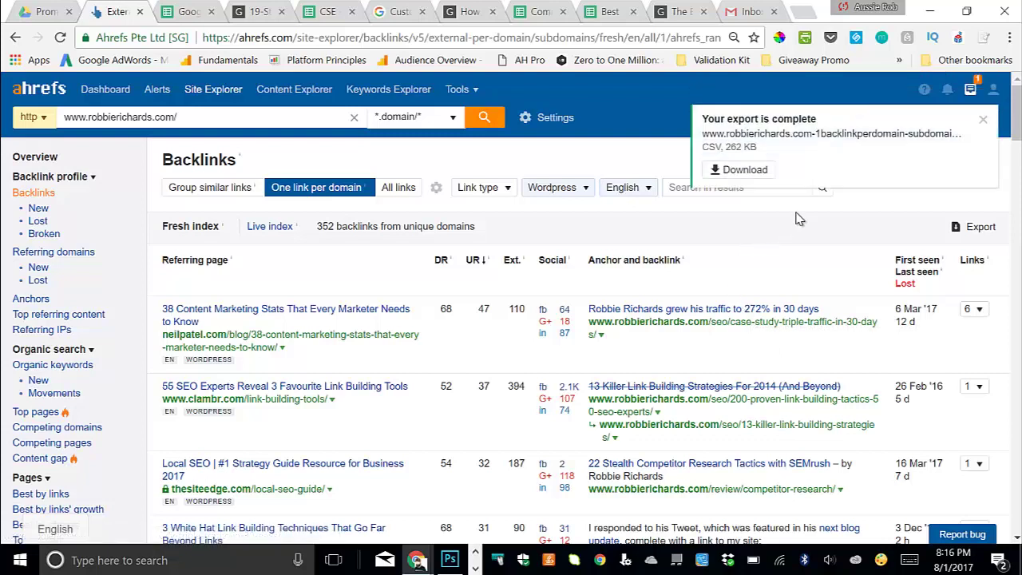
left_click(756, 178)
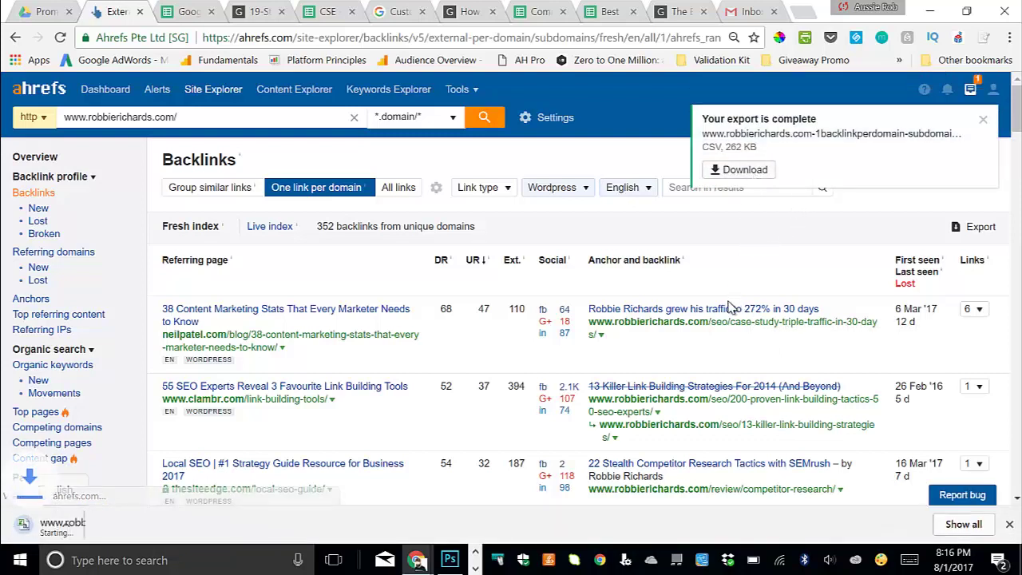
Open the downloaded export in Excel and save it as Backlinks2 in CSV (Comma delimited) format in the CSE folder, replacing the existing file.
left_click(103, 526)
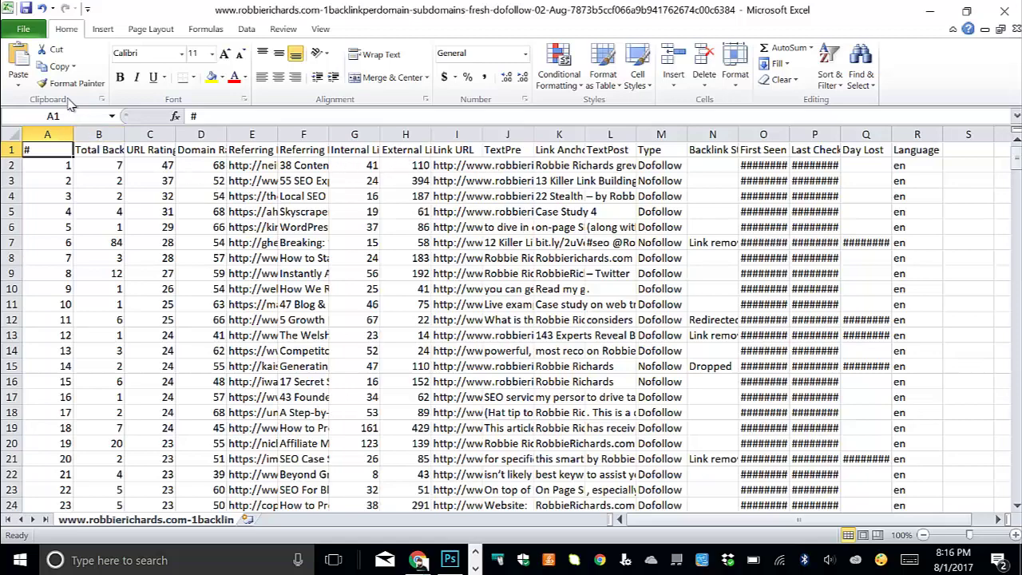
left_click(23, 29)
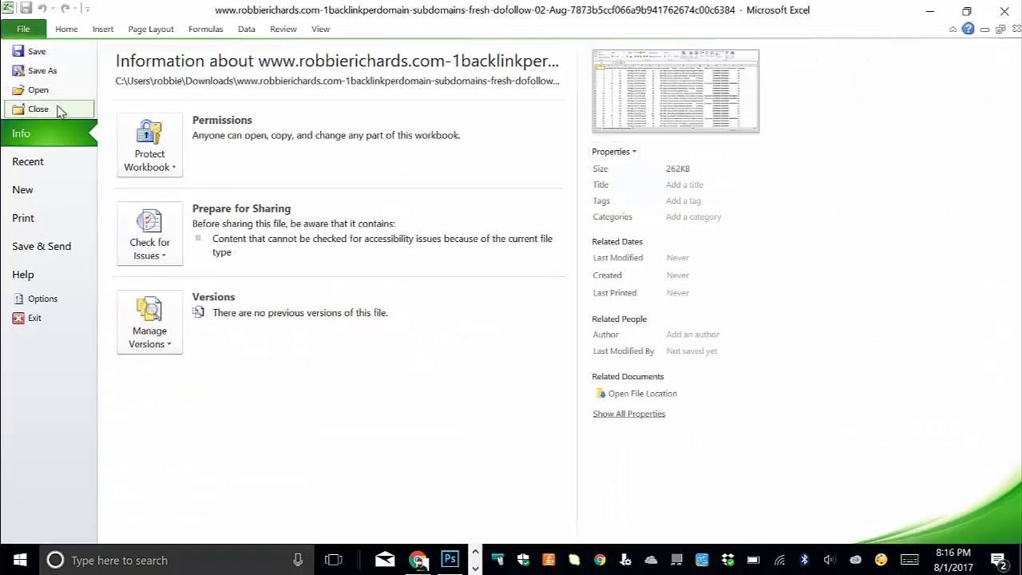
left_click(40, 70)
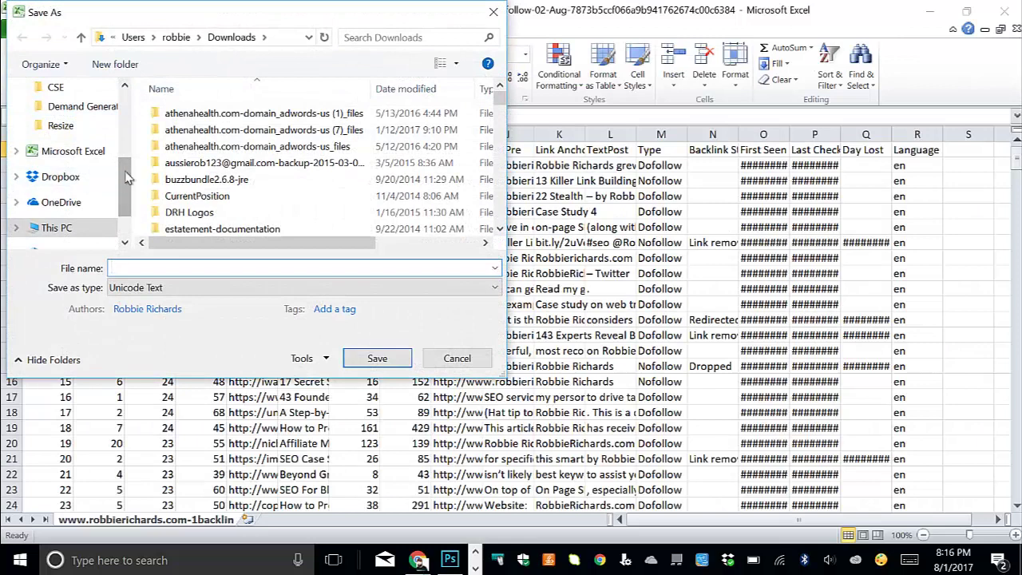
left_click(140, 288)
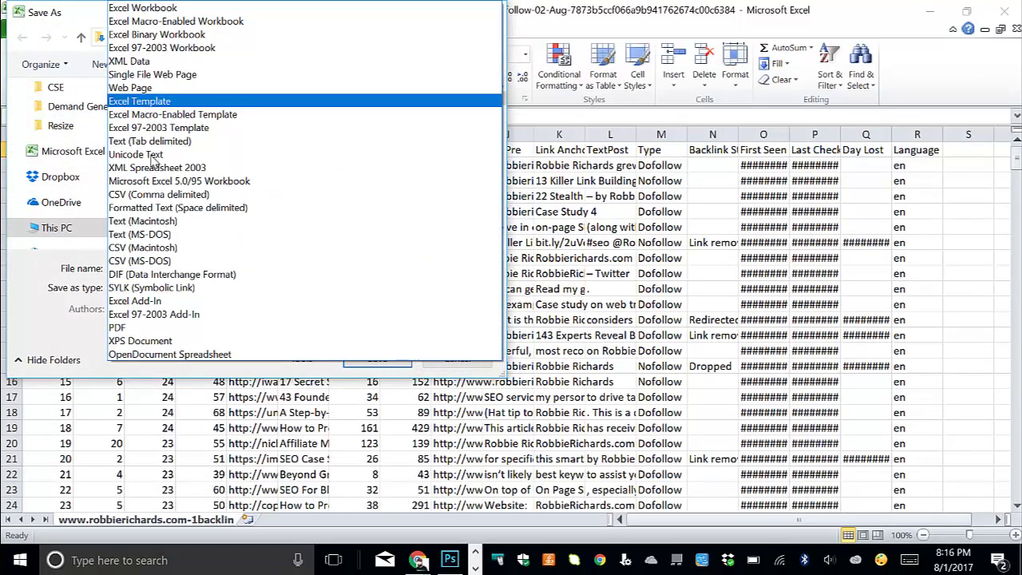
left_click(159, 193)
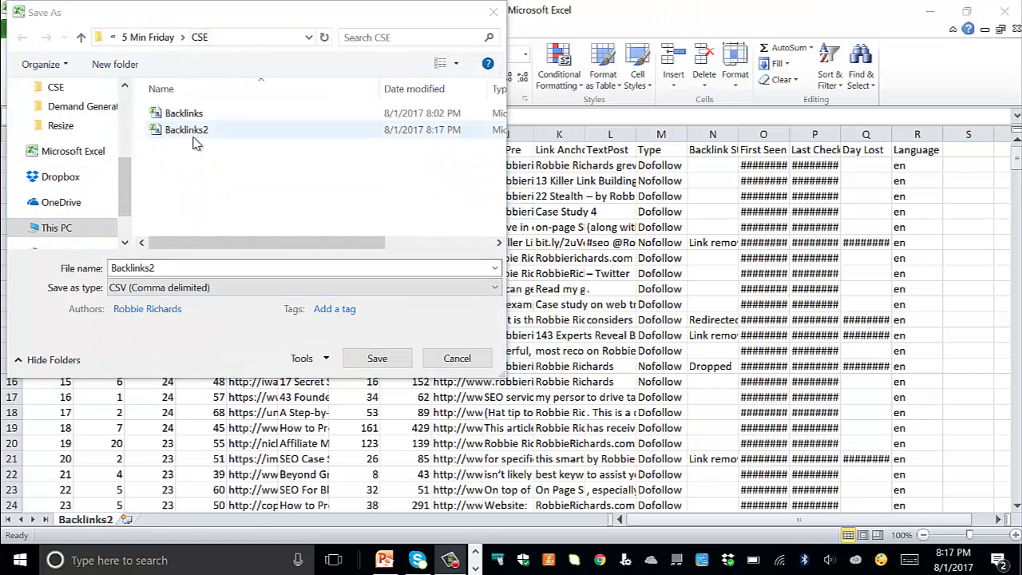
left_click(377, 358)
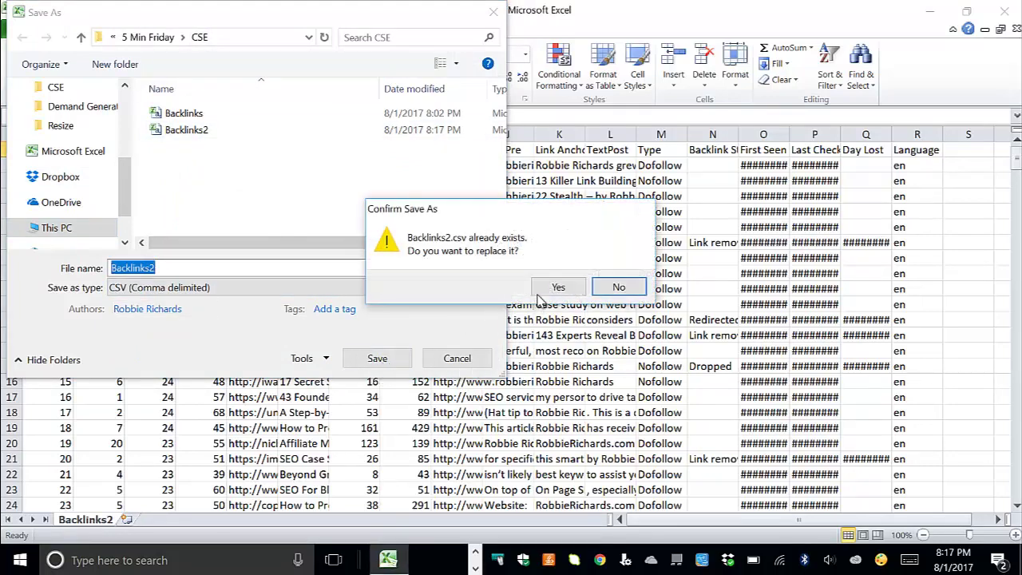
left_click(551, 289)
left_click(453, 330)
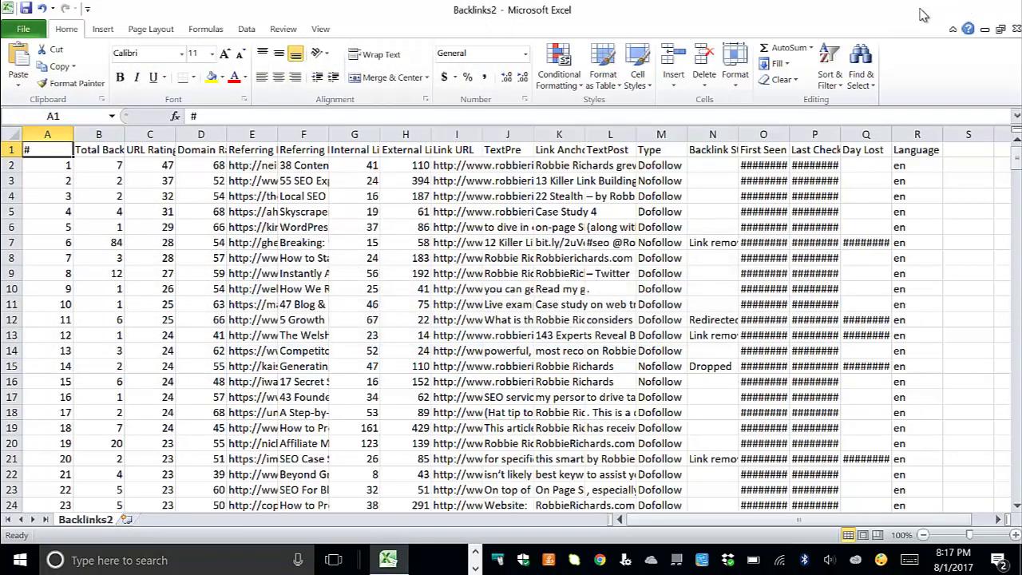
Switch to the Google CSE + Ahrefs spreadsheet in the browser and select cell A1 of the IMPORT AHREFS EXPORT HERE sheet.
left_click(928, 13)
left_click(191, 11)
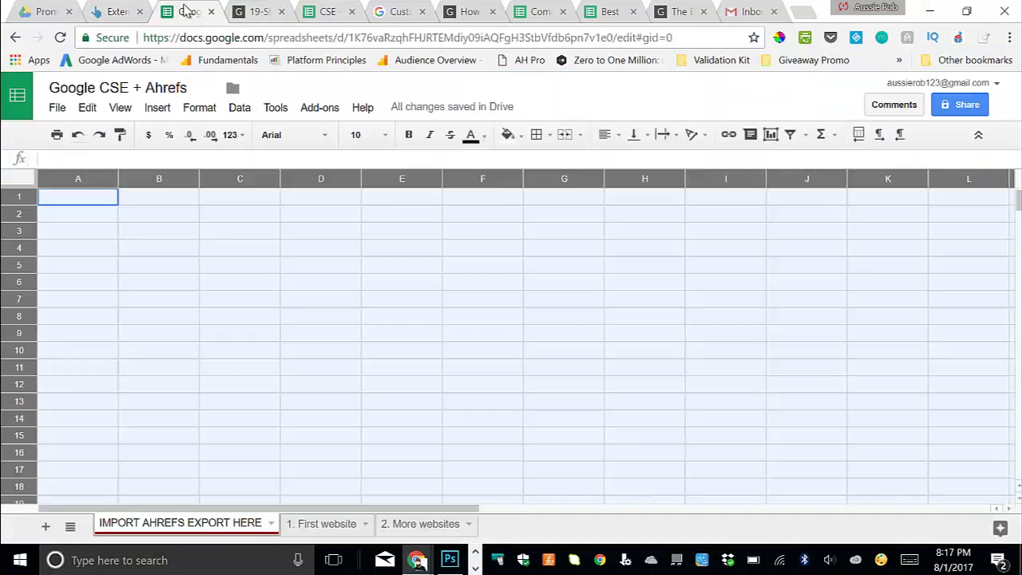
left_click(179, 219)
left_click(68, 201)
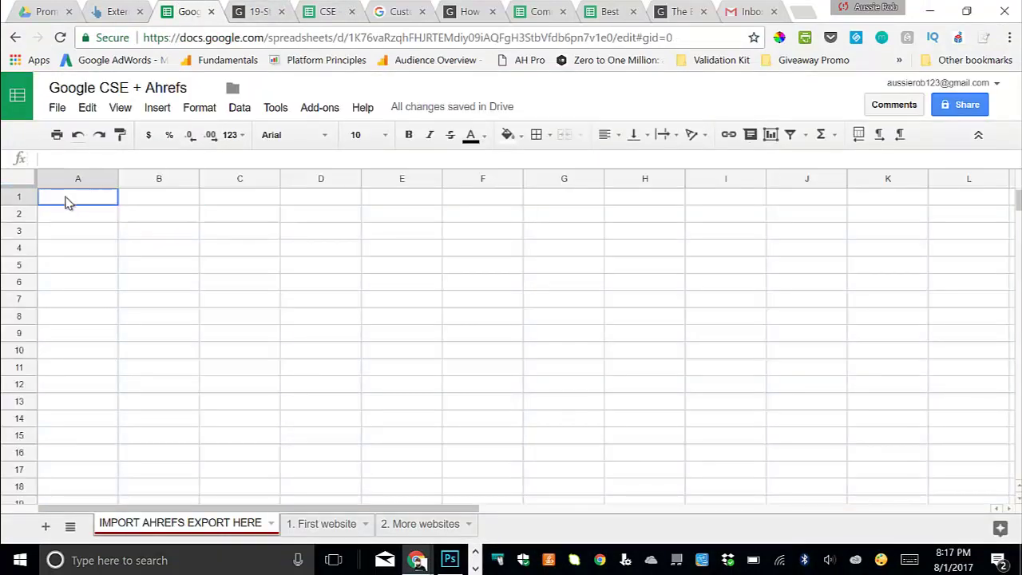
Look through the First website and More websites sheets and return to the IMPORT AHREFS EXPORT HERE sheet.
left_click(311, 523)
left_click(425, 525)
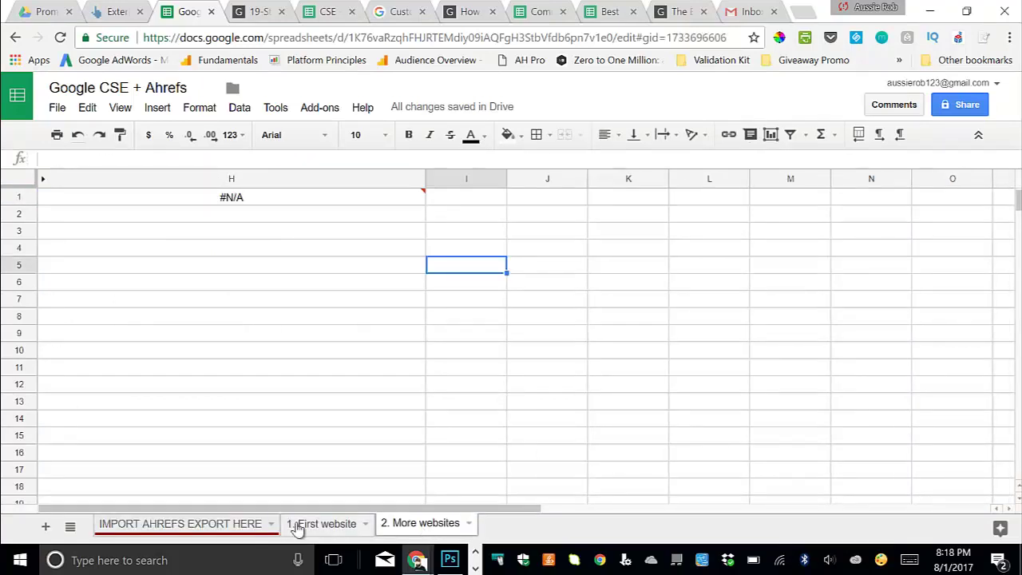
left_click(232, 523)
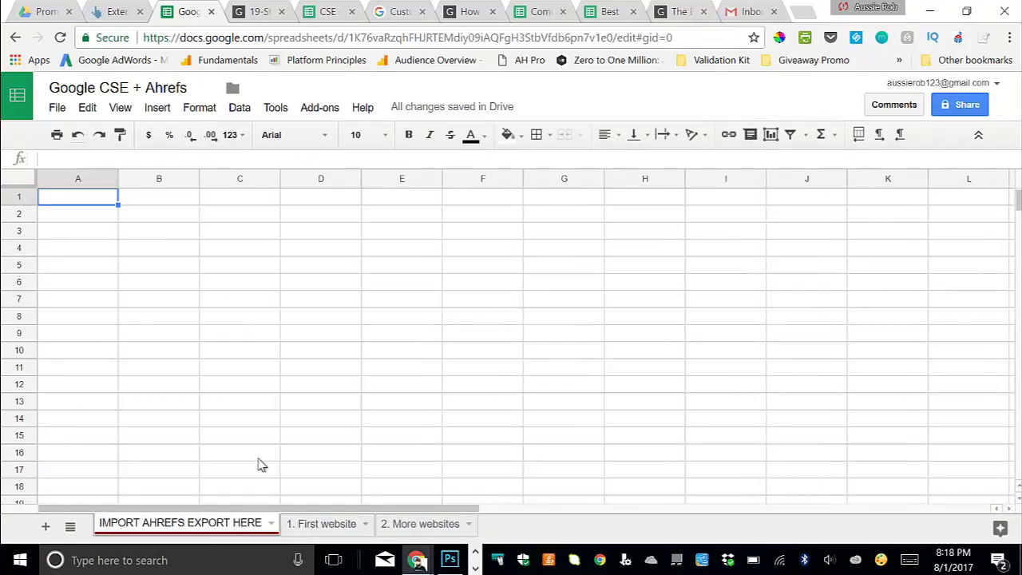
left_click(307, 523)
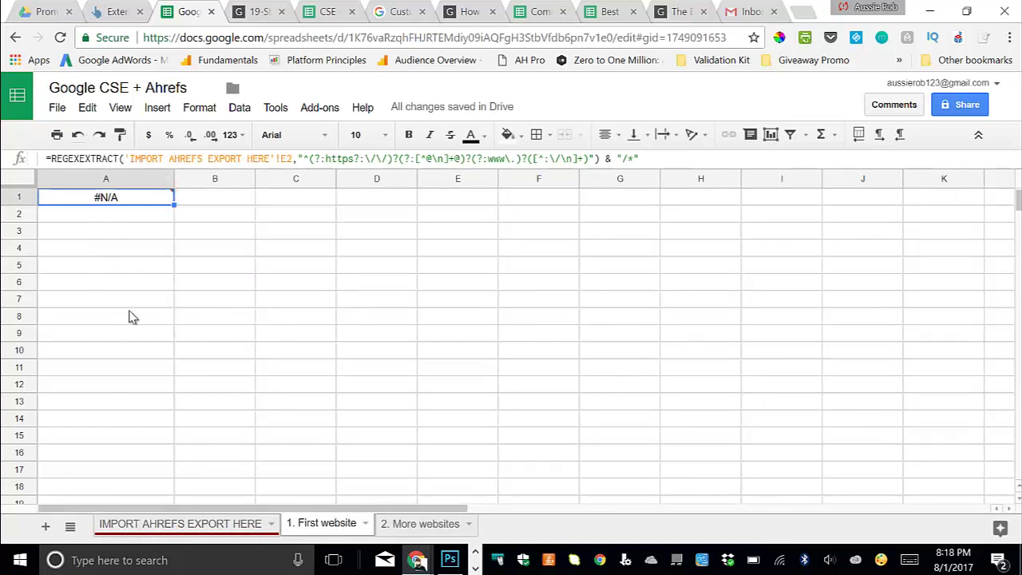
left_click(159, 523)
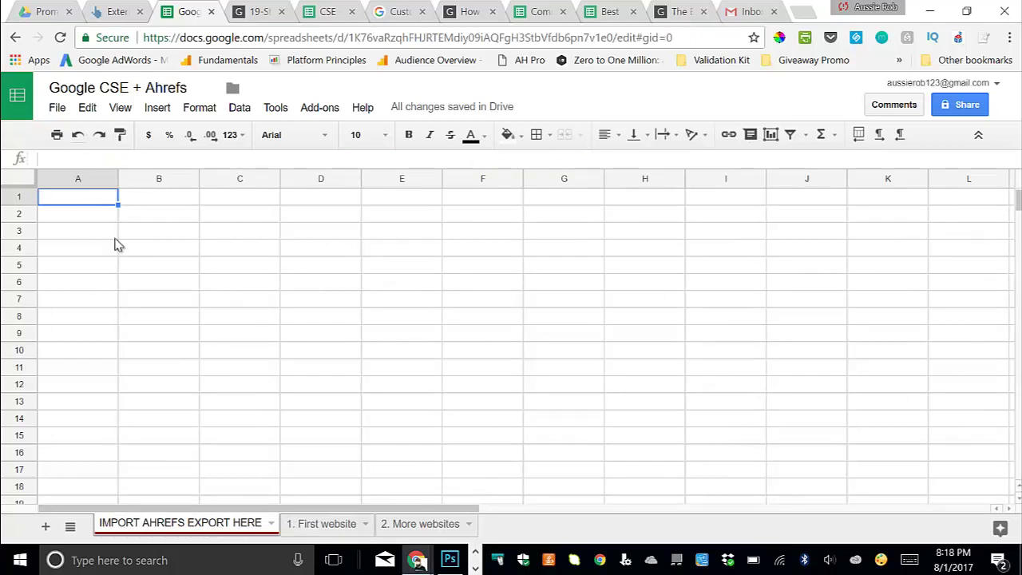
Import Backlinks2.csv from the computer with cell A1 selected, appending rows to the current sheet with an automatically detected separator.
left_click(78, 226)
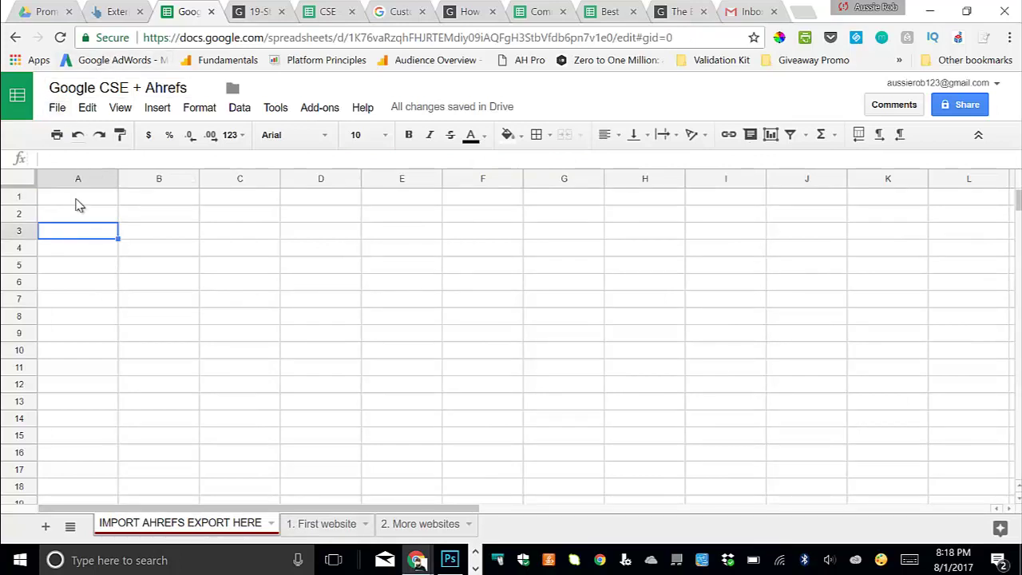
double_click(76, 198)
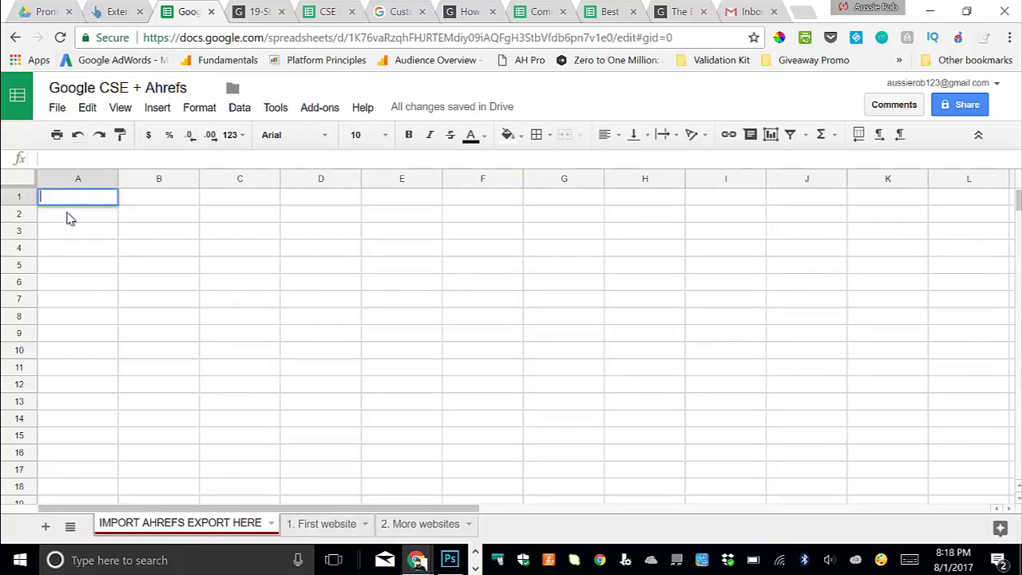
left_click(69, 214)
left_click(69, 198)
left_click(58, 111)
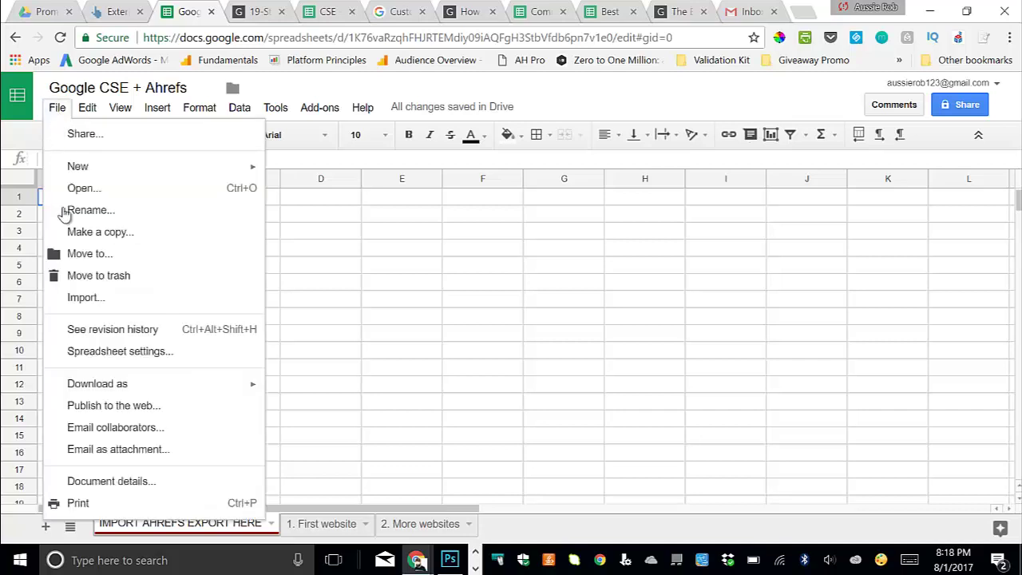
left_click(76, 296)
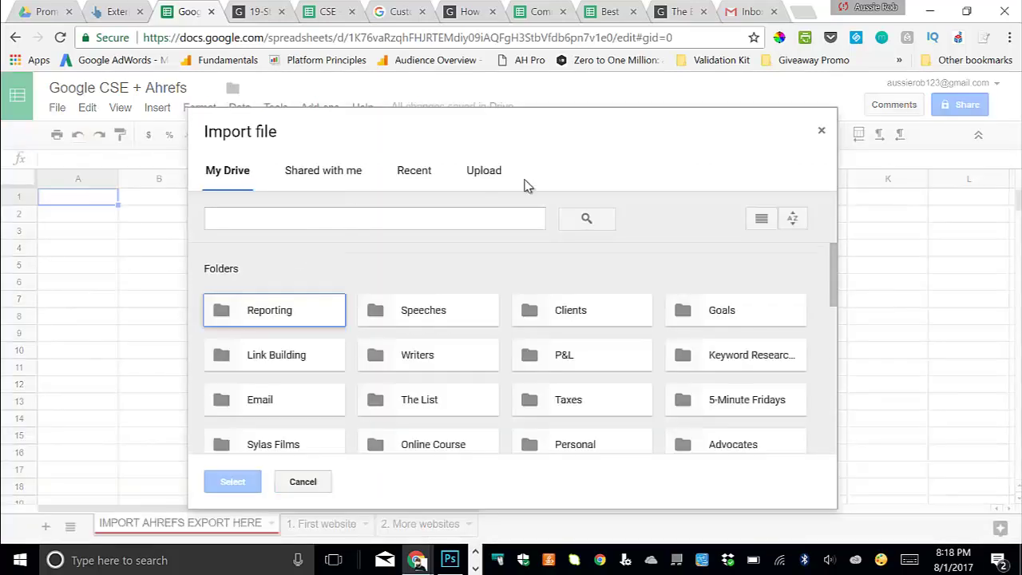
left_click(484, 173)
left_click(483, 354)
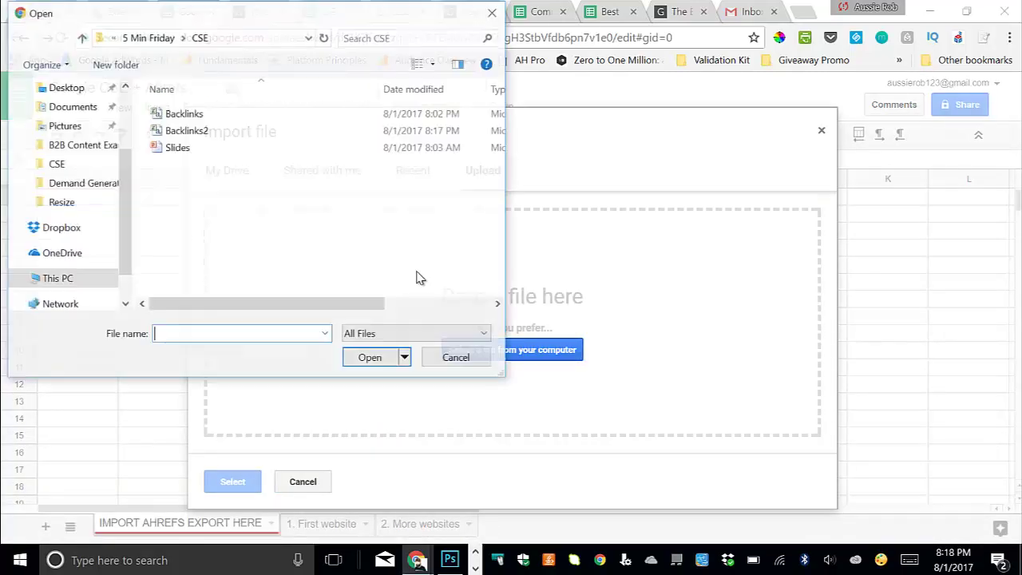
left_click(222, 136)
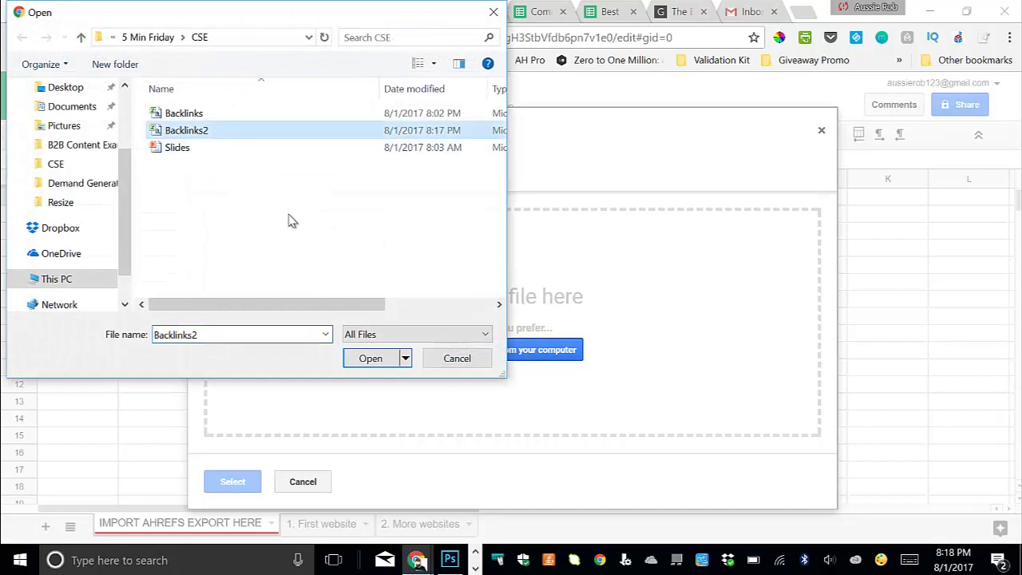
left_click(370, 358)
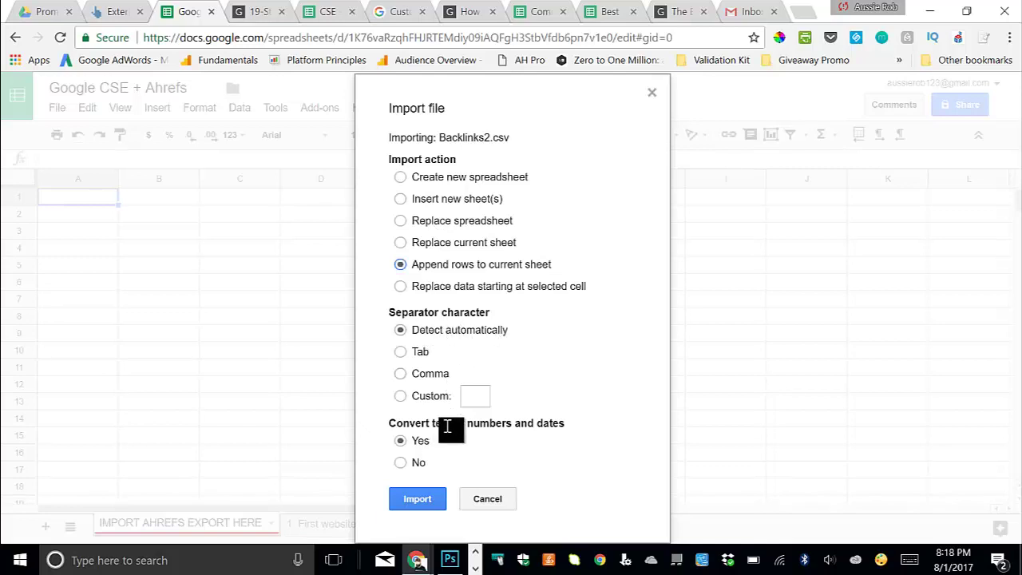
left_click(423, 499)
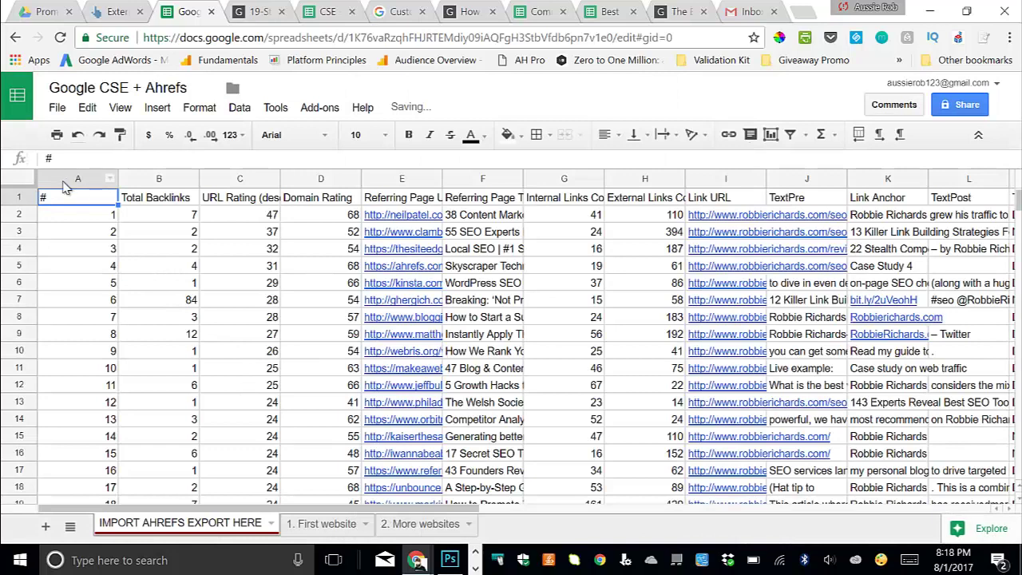
Examine the domain extracted in cell A1 of the First website sheet.
left_click(297, 522)
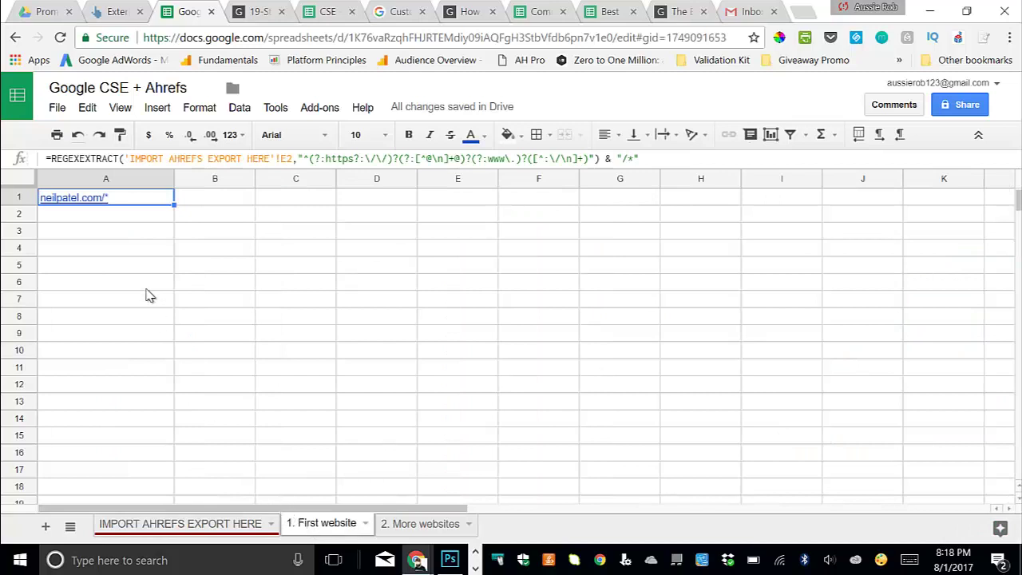
mouse_move(90, 201)
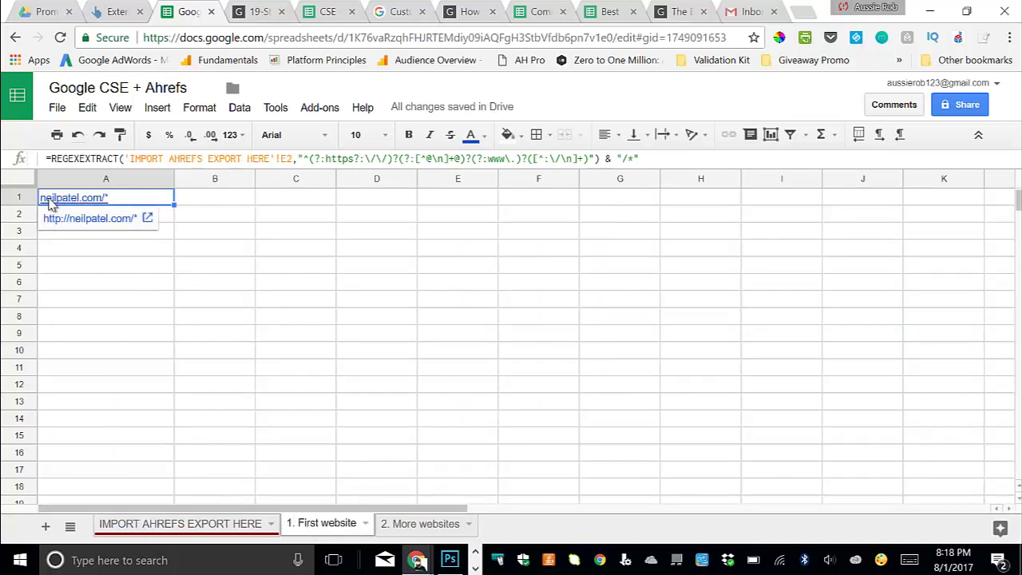
Look through the list of extracted linking domains in the More websites sheet.
left_click(419, 524)
scroll(211, 310, "down", 20)
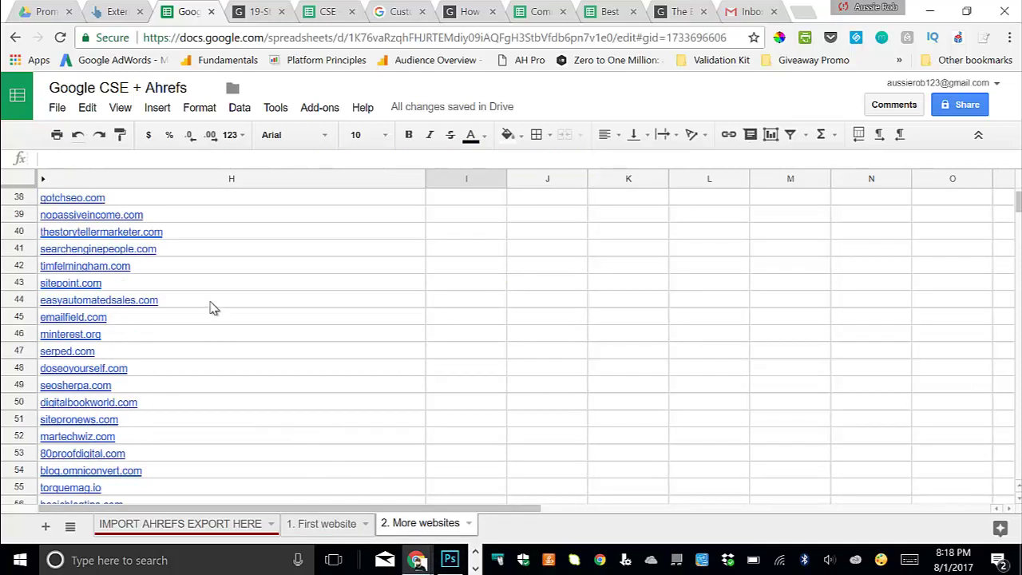
scroll(211, 309, "up", 20)
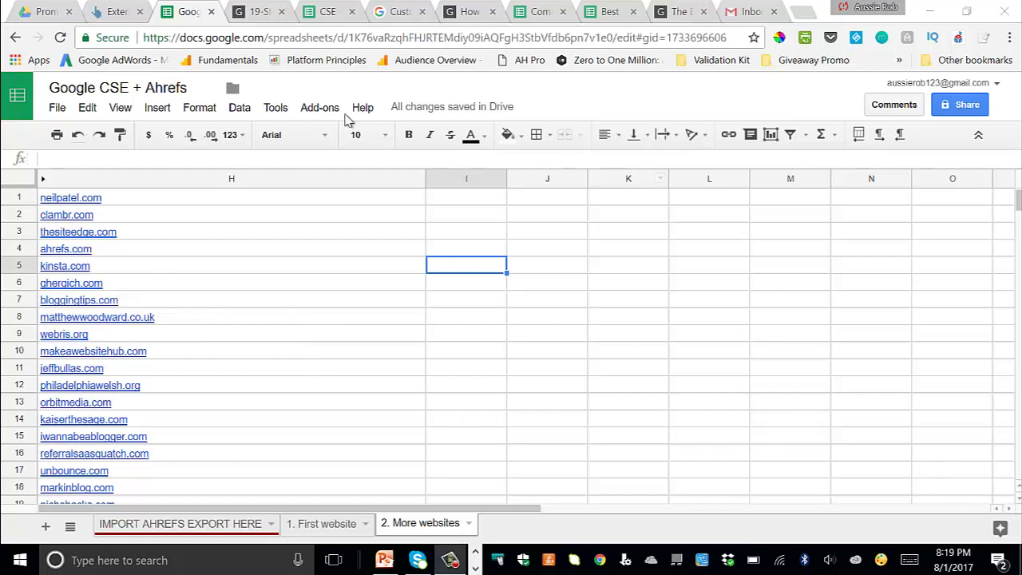
Copy the domain in cell A1 of the First website sheet for the new custom search engine.
left_click(397, 12)
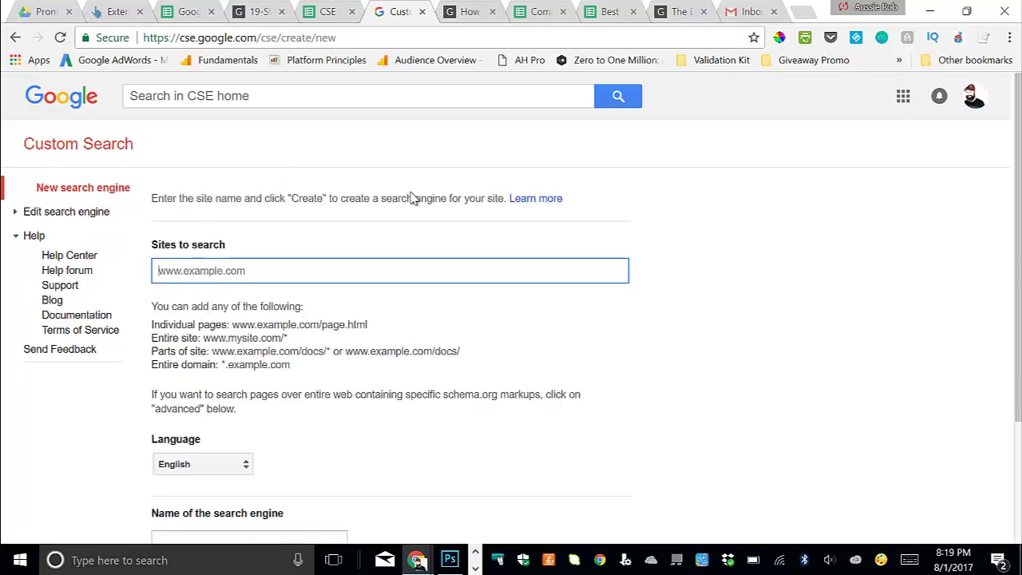
left_click(190, 13)
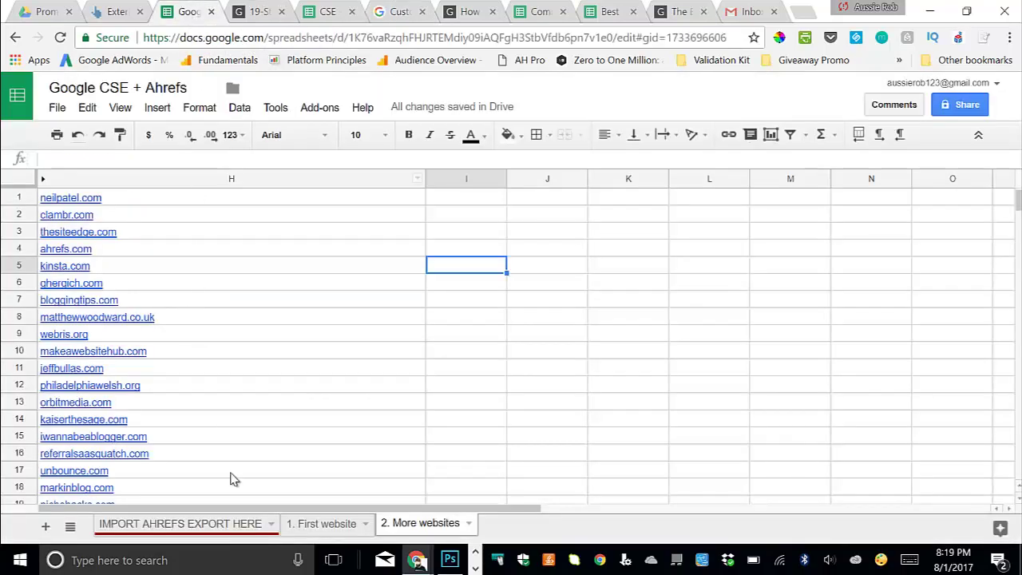
left_click(326, 526)
left_click(140, 264)
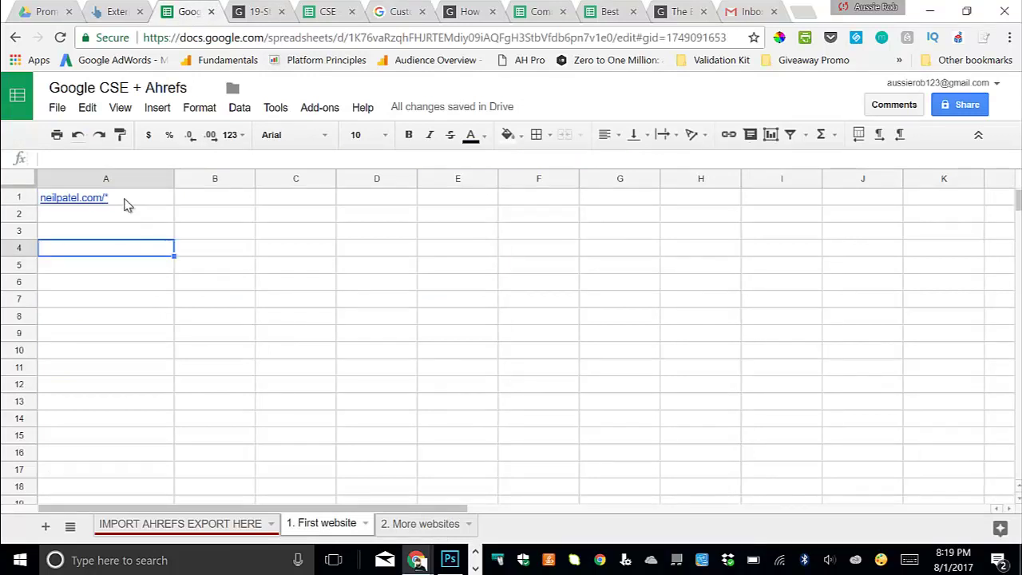
left_click(134, 204)
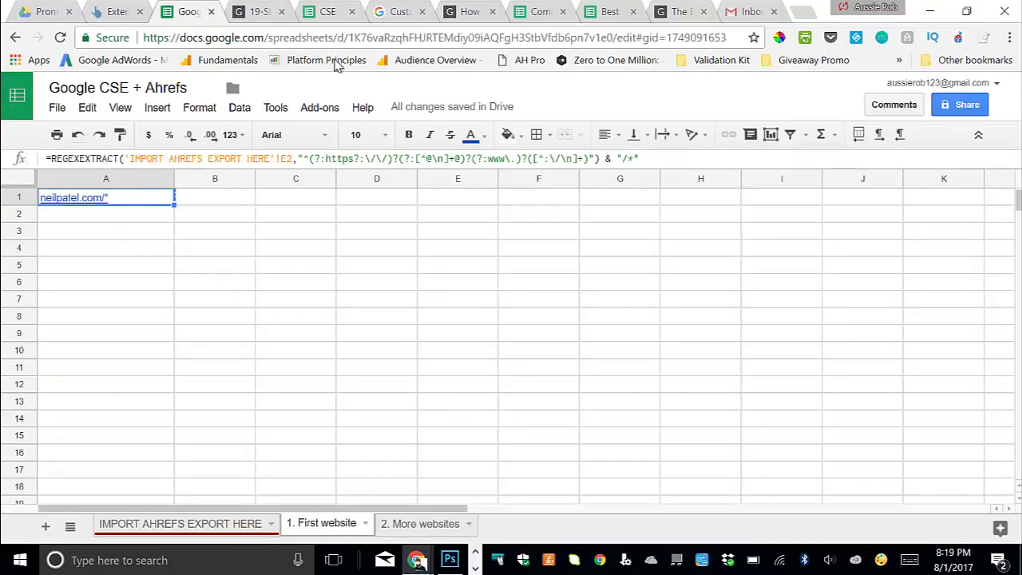
Enter neilpatel.com/ as the site to search in the new Google custom search engine form.
left_click(402, 12)
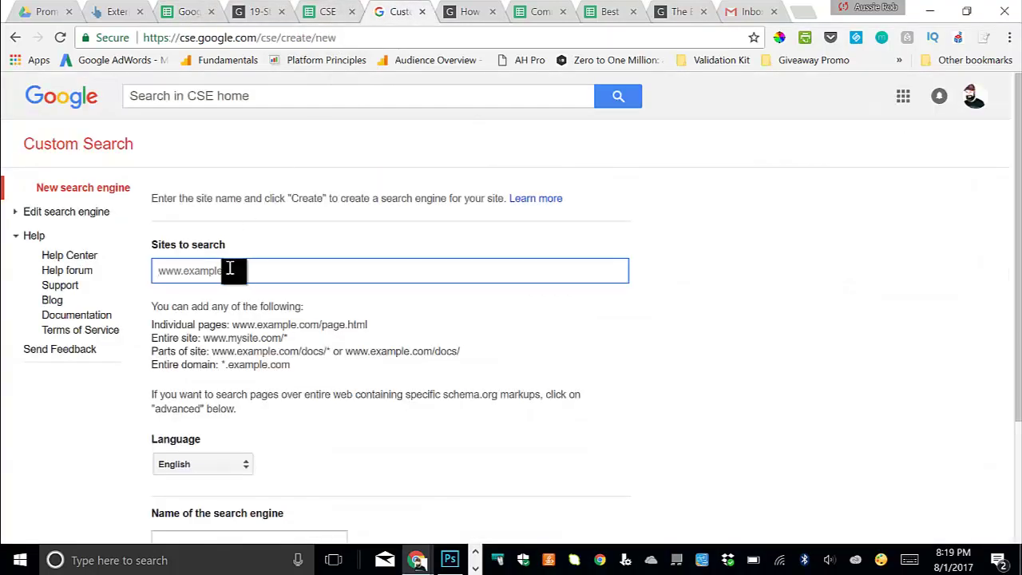
type("neilpatel.com/*")
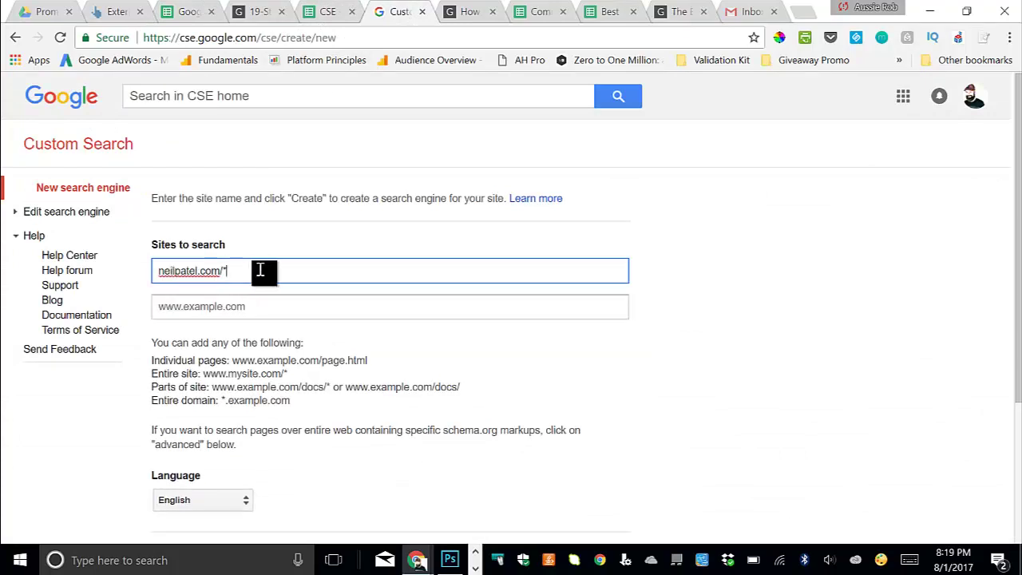
key("BackSpace")
left_click(737, 326)
scroll(322, 313, "down", 3)
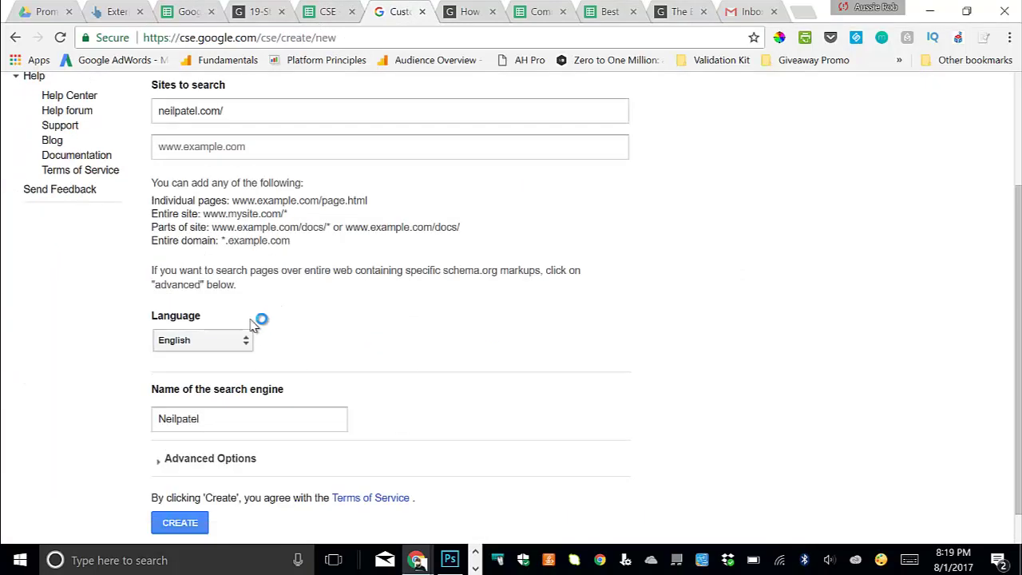
Name the search engine Test and create it.
double_click(207, 376)
type("Test")
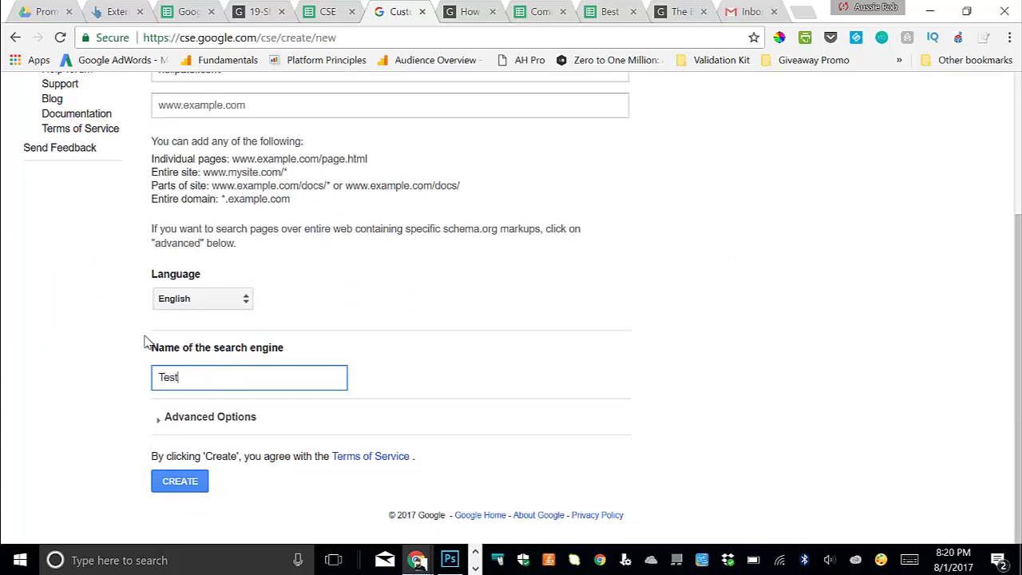
left_click(175, 486)
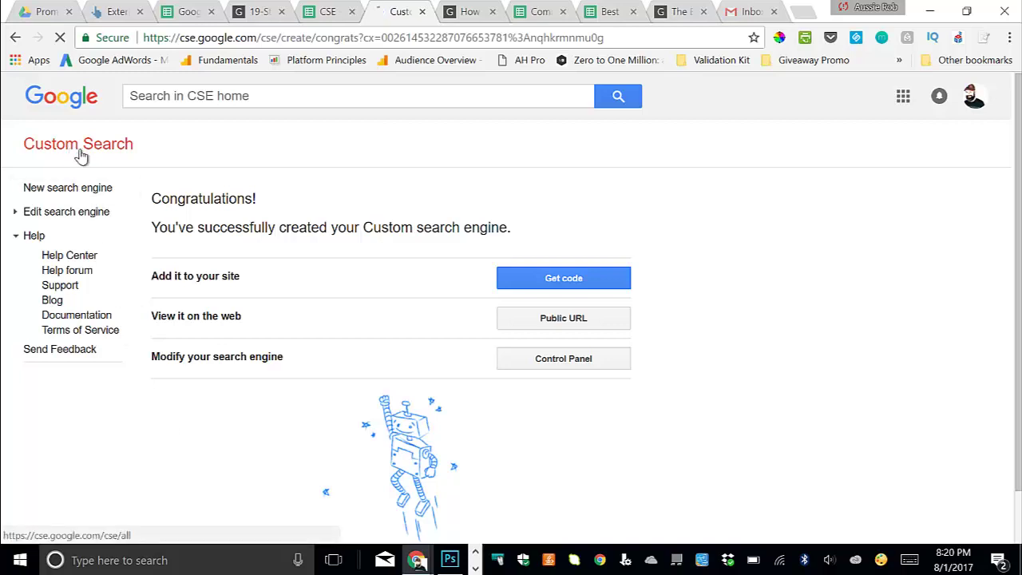
Open the Test search engine's setup and start adding sites to search in bulk.
left_click(81, 155)
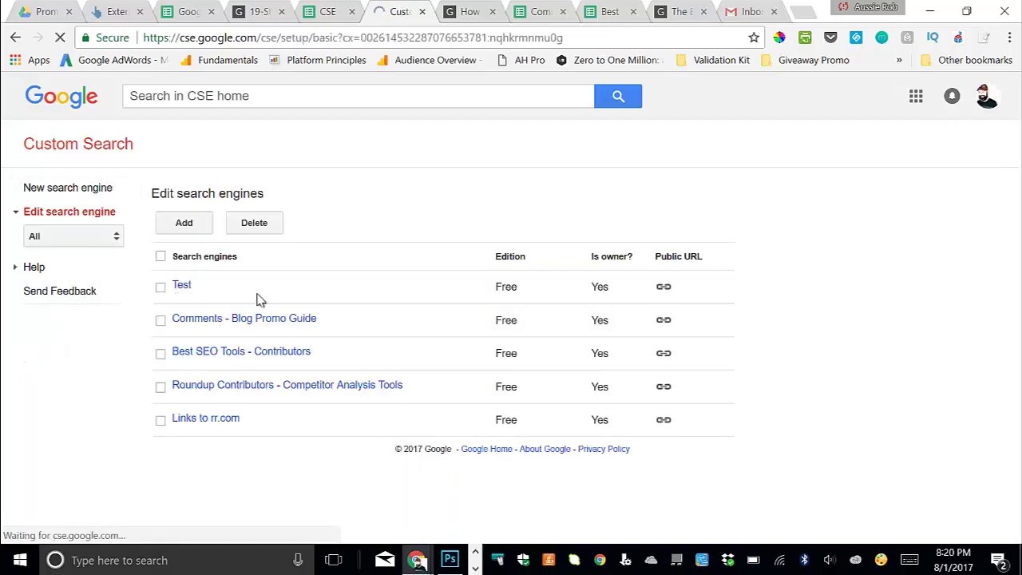
scroll(245, 296, "down", 5)
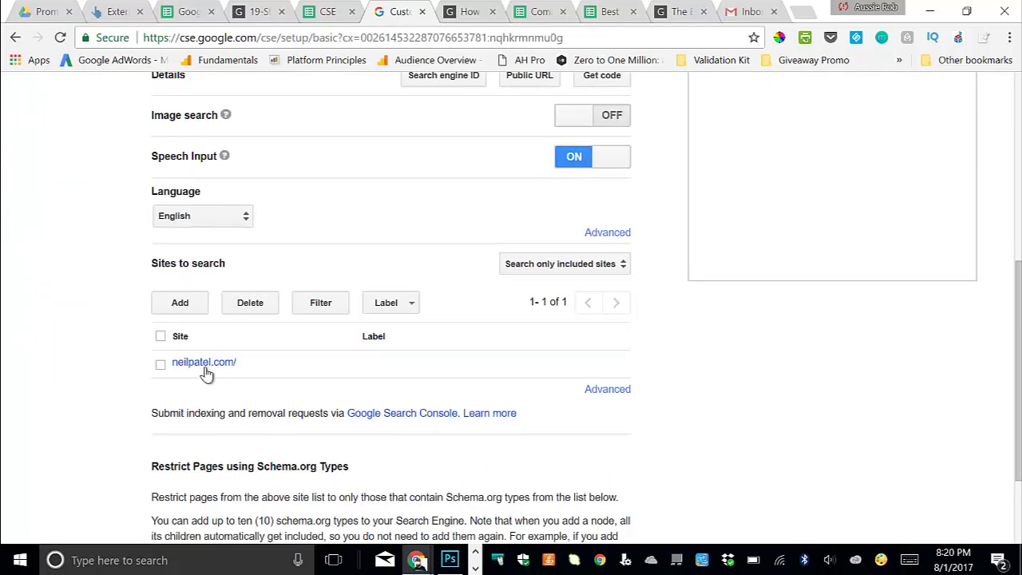
scroll(209, 372, "down", 1)
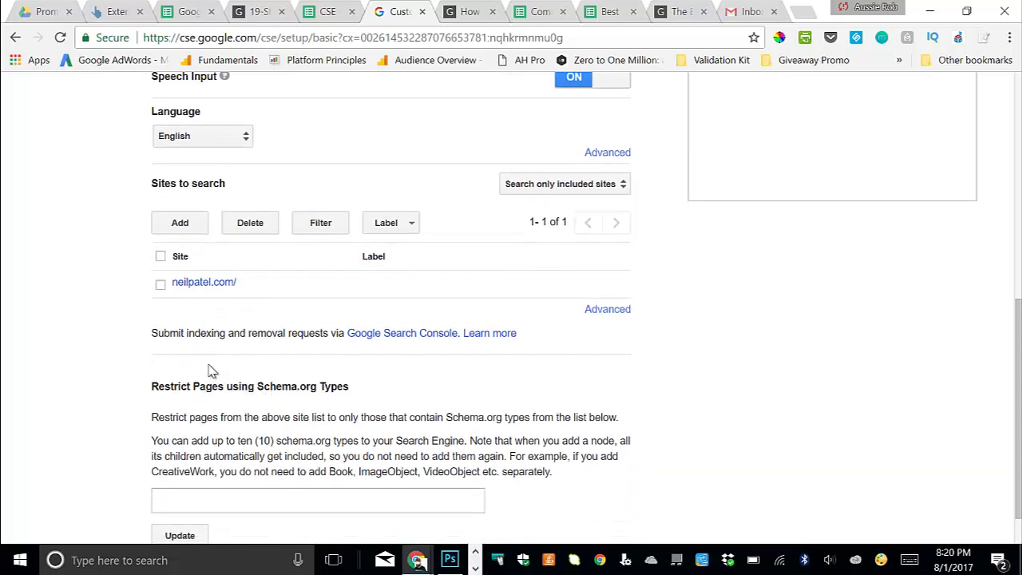
scroll(209, 372, "up", 1)
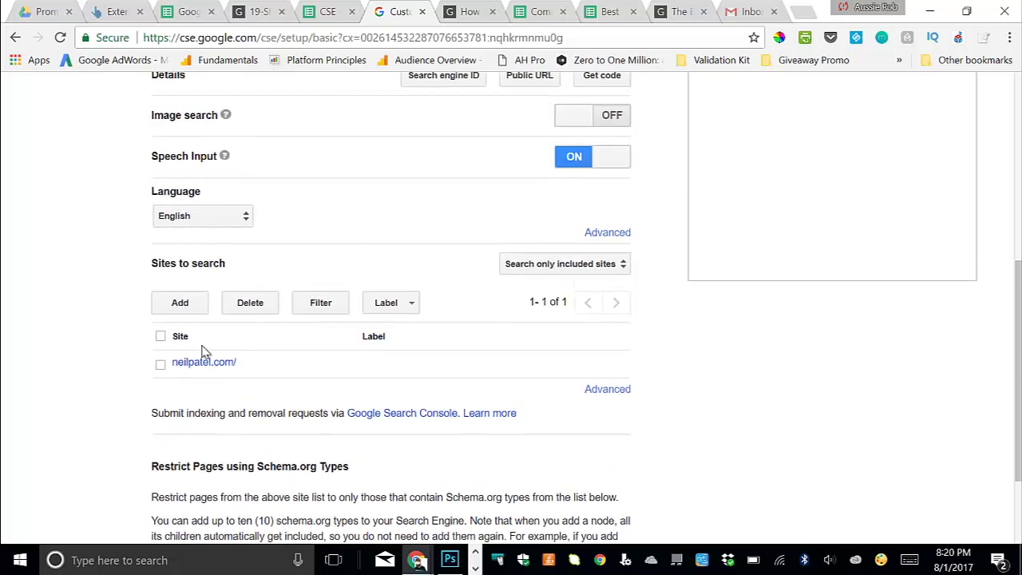
left_click(180, 303)
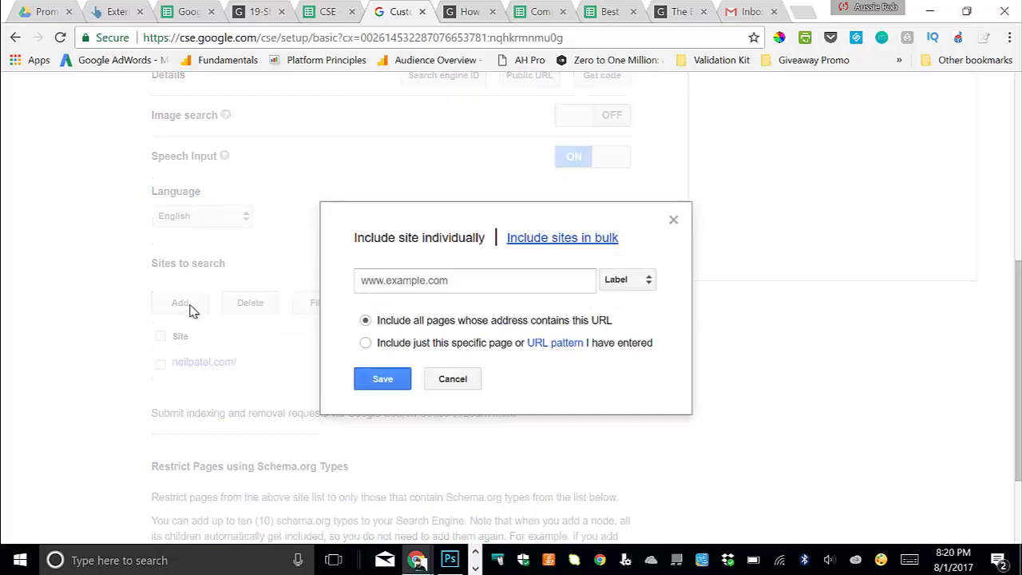
left_click(535, 239)
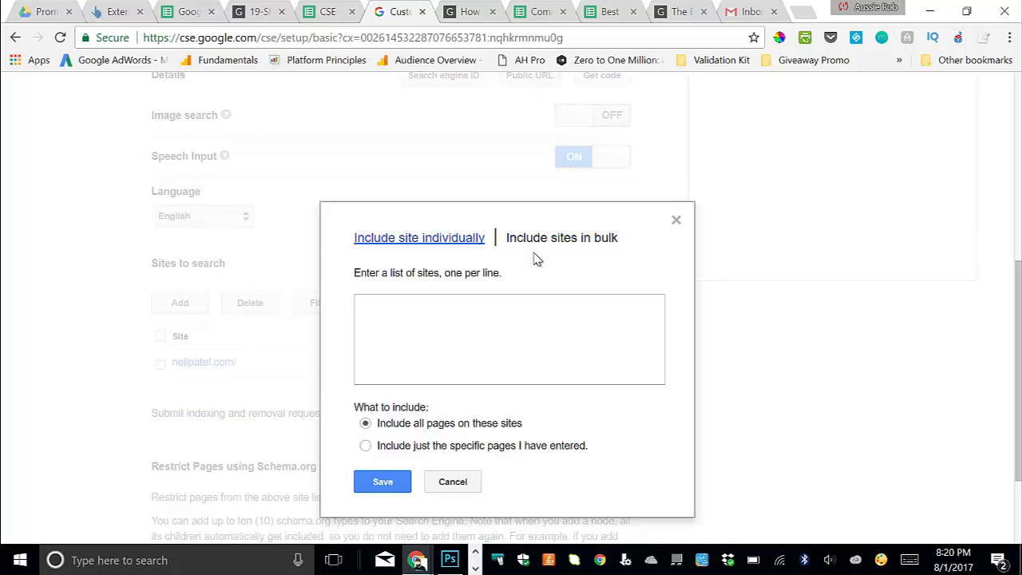
left_click(468, 320)
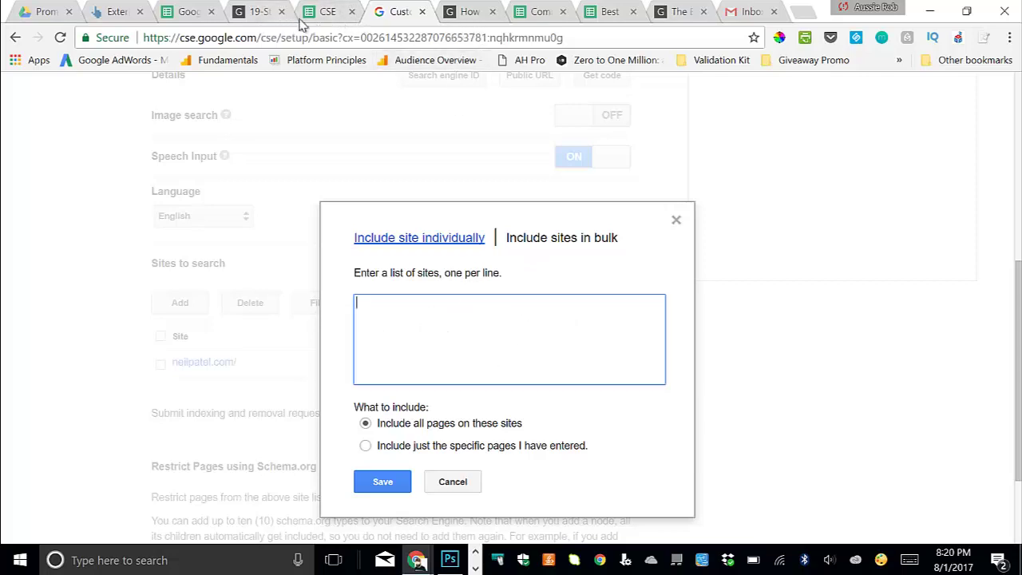
Copy the whole domain column H from the More websites sheet of the Google CSE + Ahrefs spreadsheet.
left_click(183, 12)
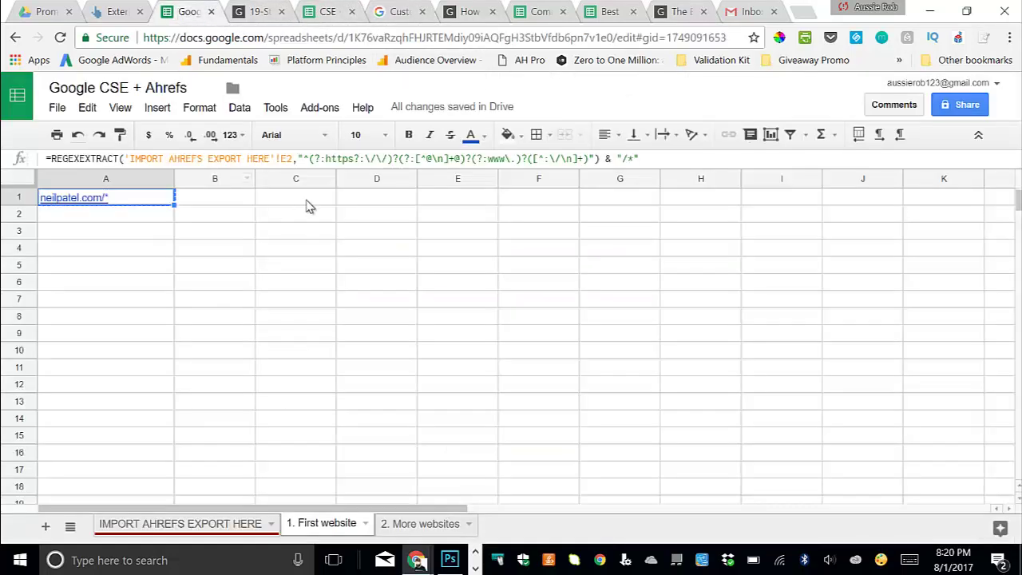
left_click(438, 524)
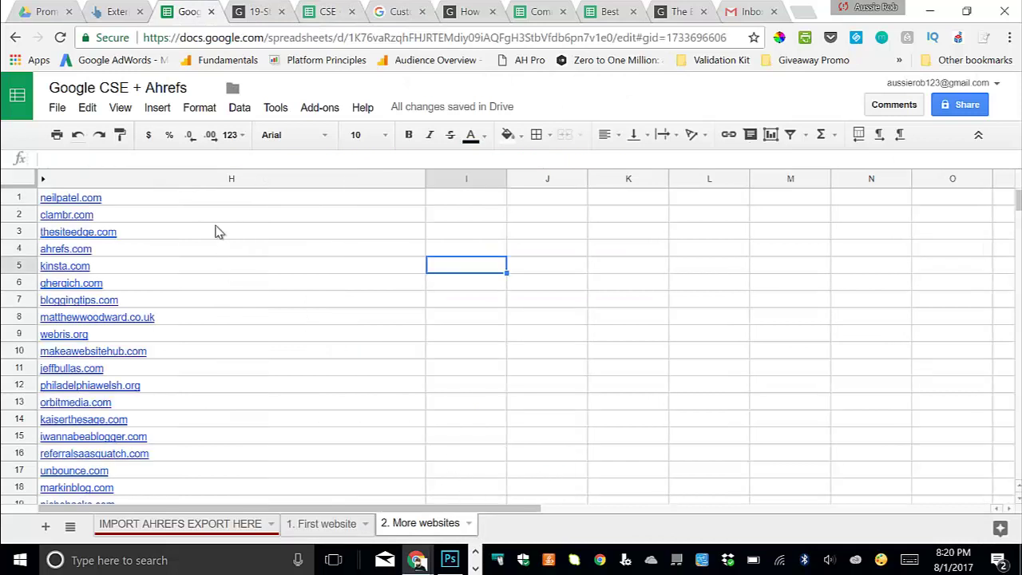
left_click(226, 180)
key("ctrl+c")
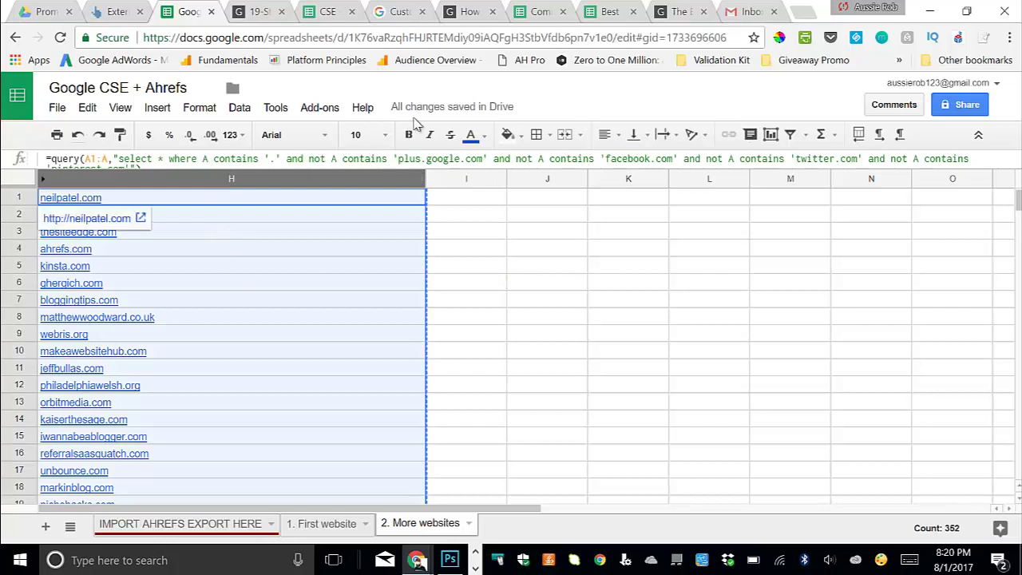
Paste the copied domains into the custom search engine's bulk site list and save it, including all pages on these sites.
left_click(399, 12)
left_click(364, 305)
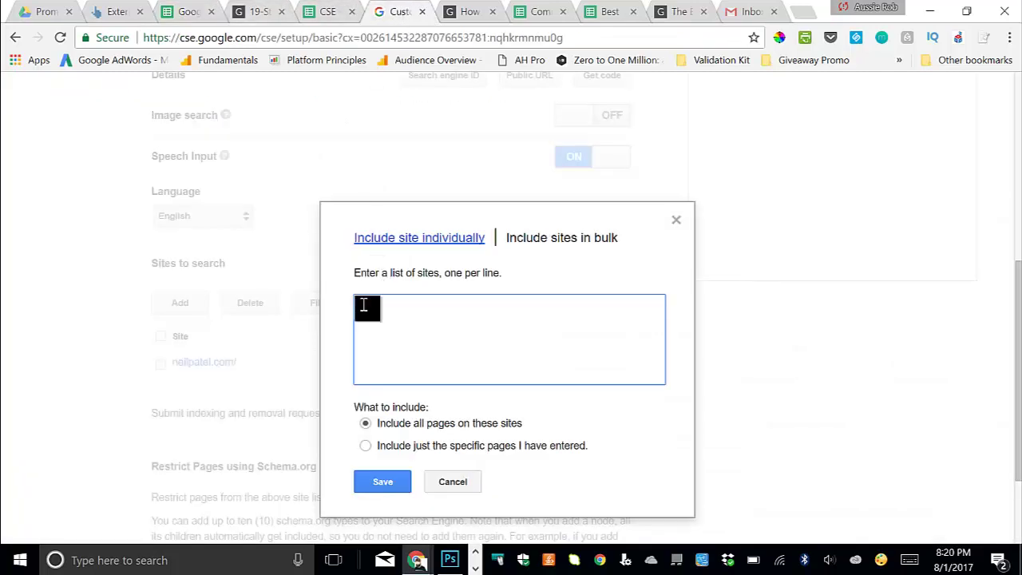
right_click(385, 307)
left_click(394, 424)
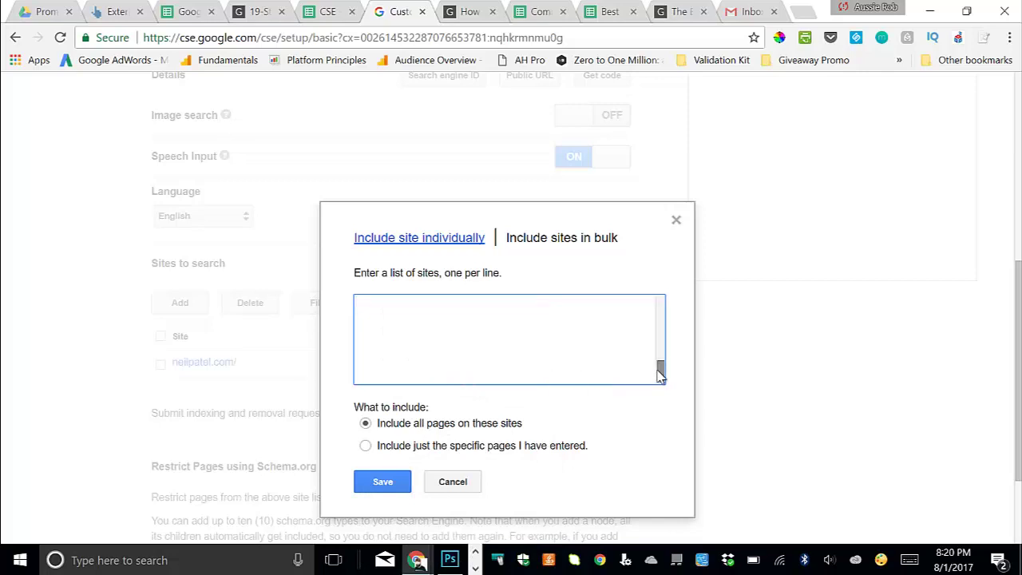
left_click_drag(660, 372, 659, 308)
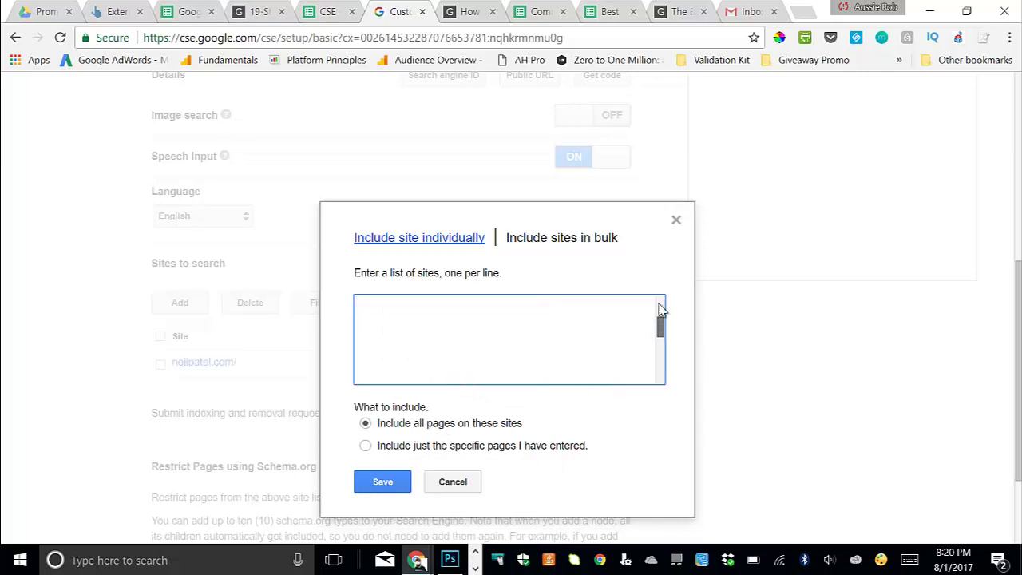
left_click(390, 485)
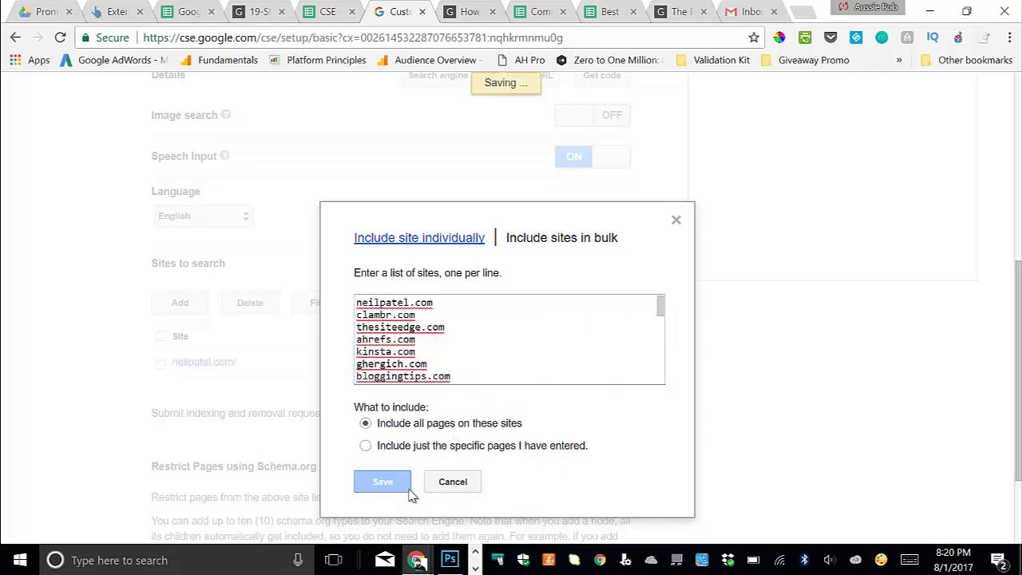
left_click(454, 481)
Examine the Test search engine's list of sites to search and how many sites it includes.
scroll(281, 396, "down", 1)
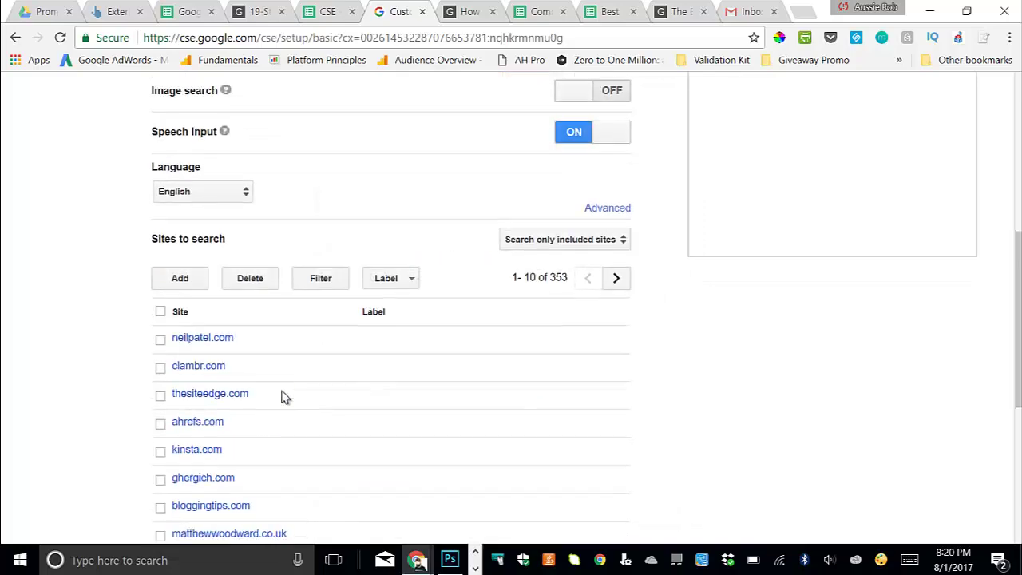
scroll(281, 397, "down", 3)
scroll(261, 309, "up", 5)
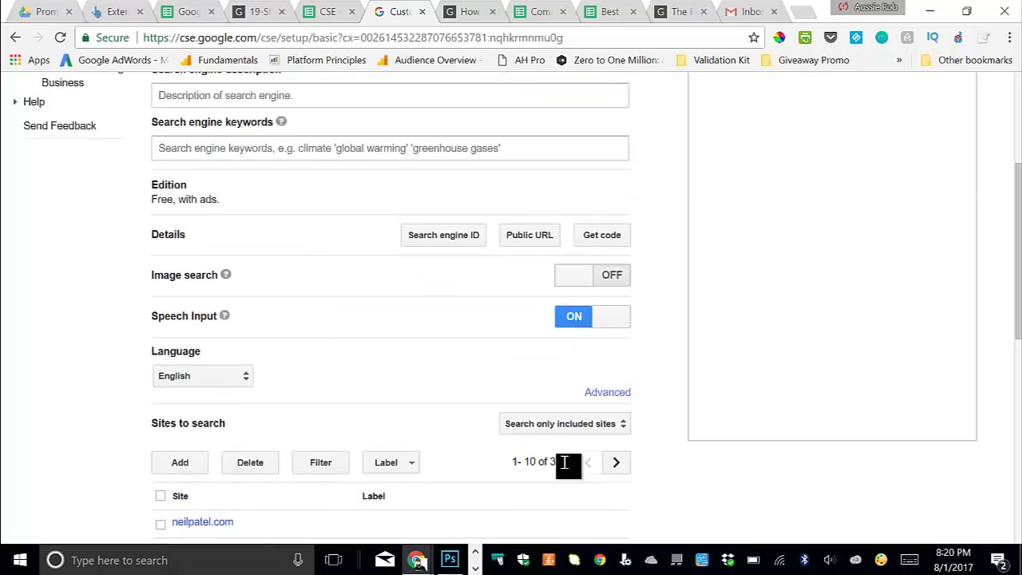
scroll(548, 359, "up", 3)
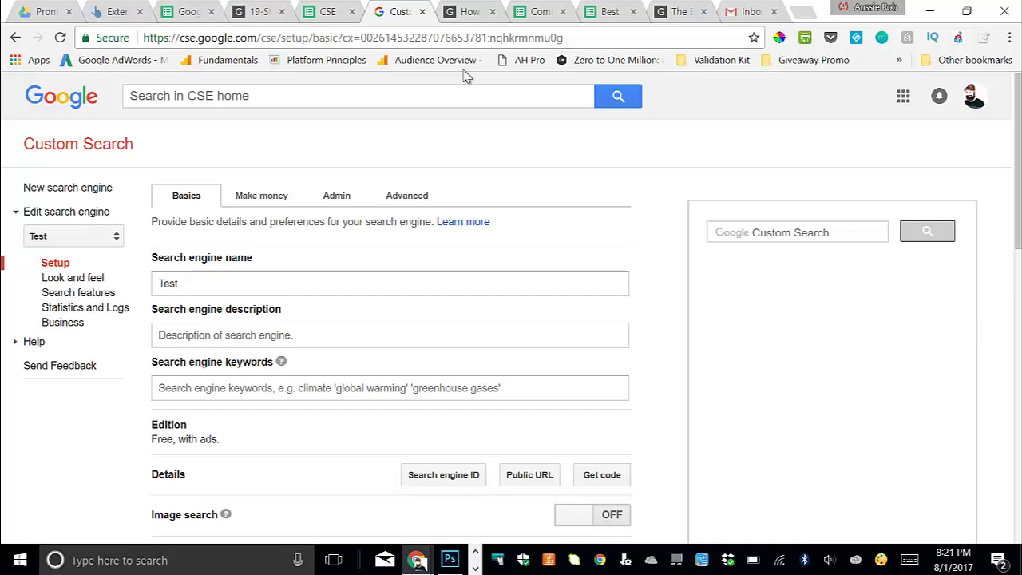
Look at the 19-Step On-Page SEO Checklist blog post for the topic to search.
left_click(263, 11)
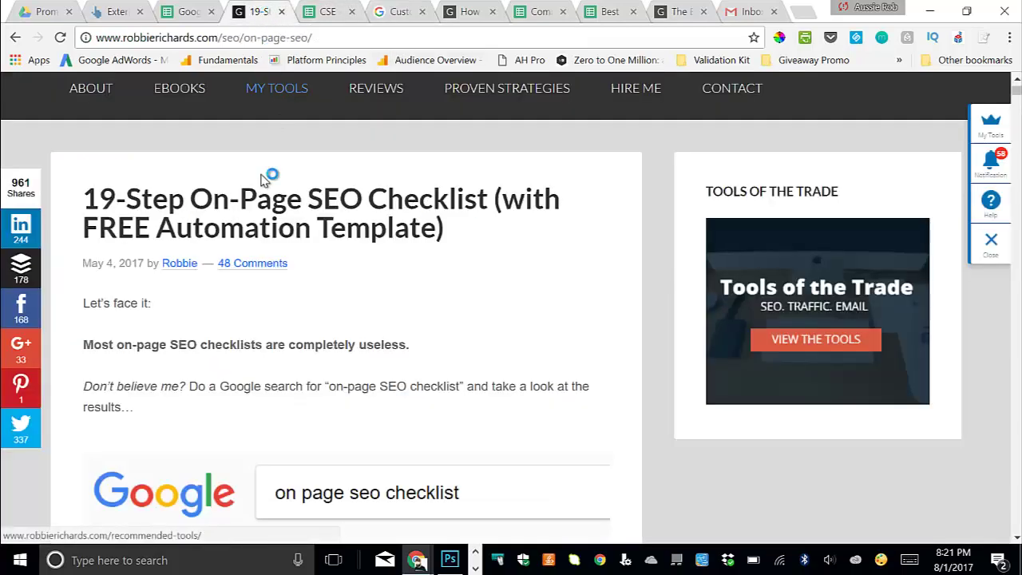
scroll(175, 200, "down", 3)
scroll(180, 247, "up", 3)
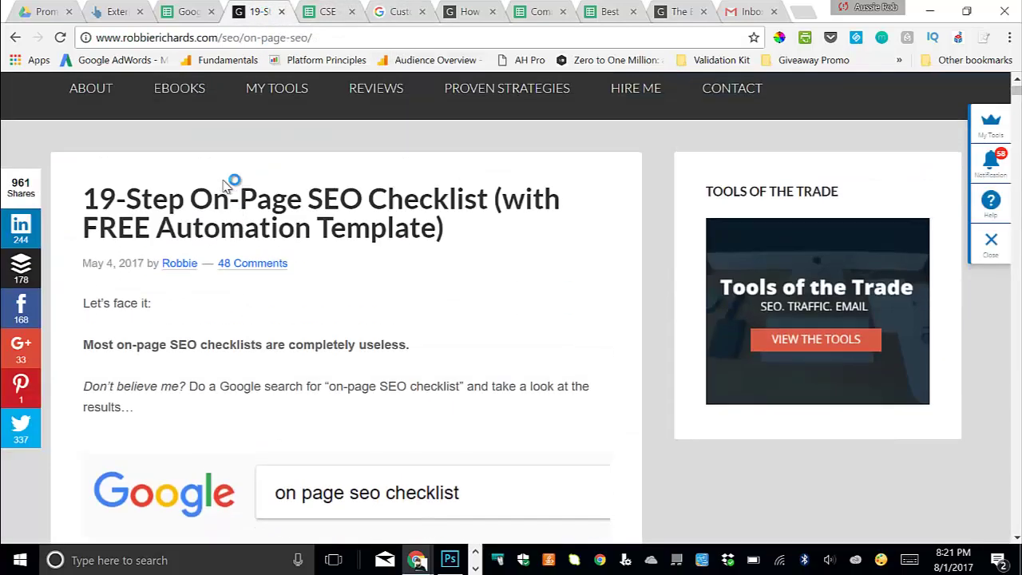
Search the Test custom search engine for "on page seo" and examine the results from the included sites.
left_click(395, 11)
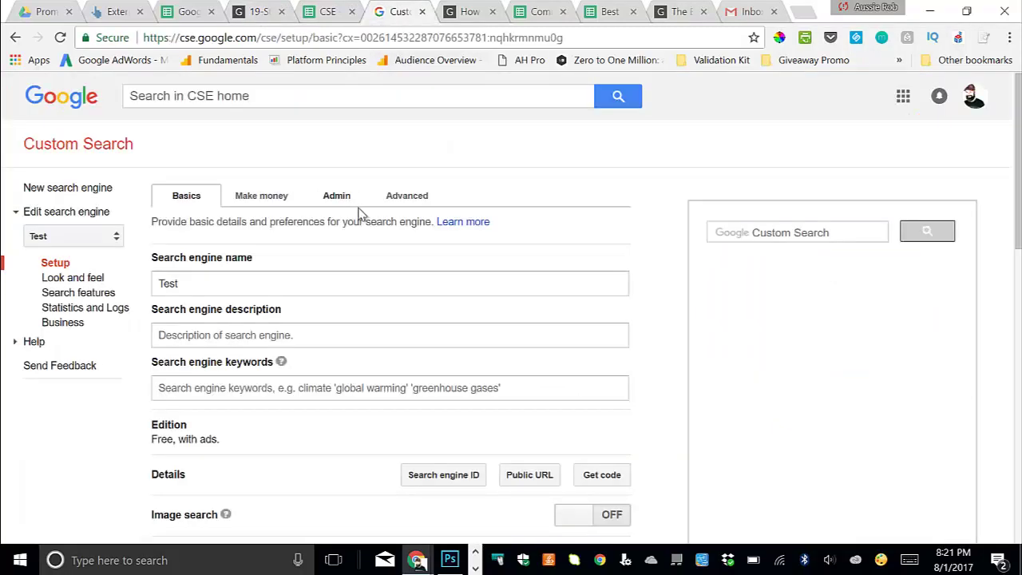
left_click(762, 233)
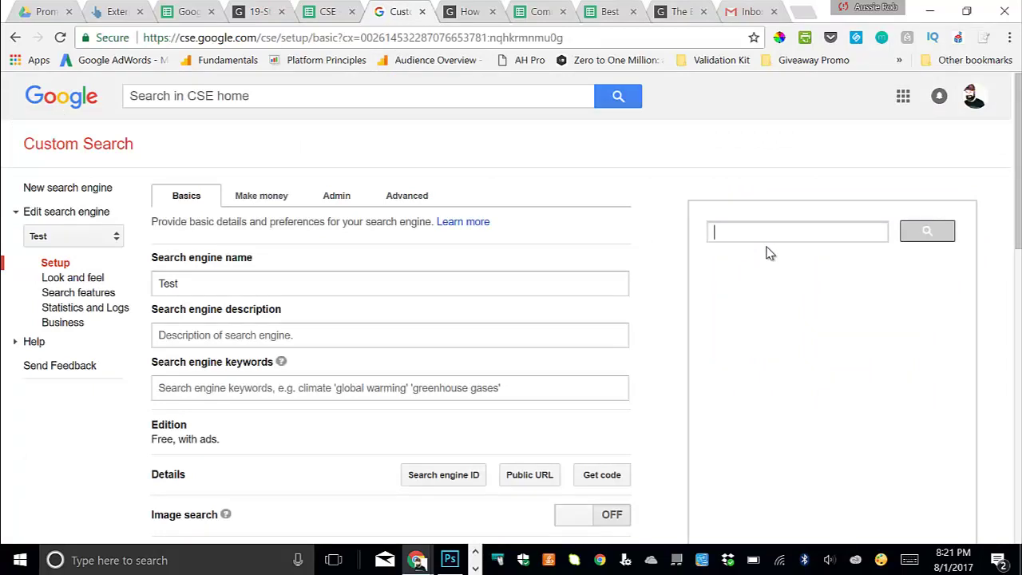
type("on page seo")
key("Return")
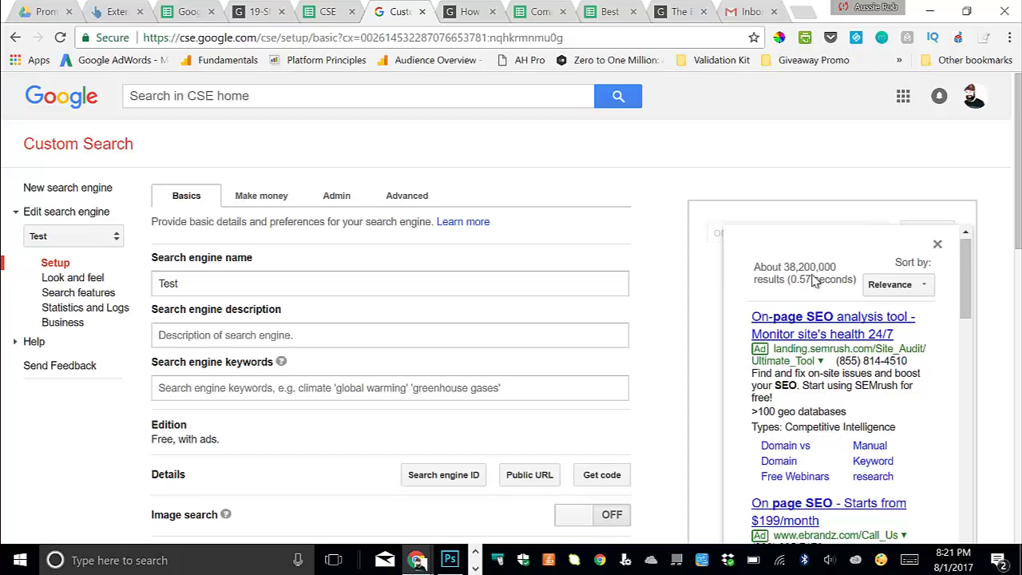
scroll(812, 280, "down", 8)
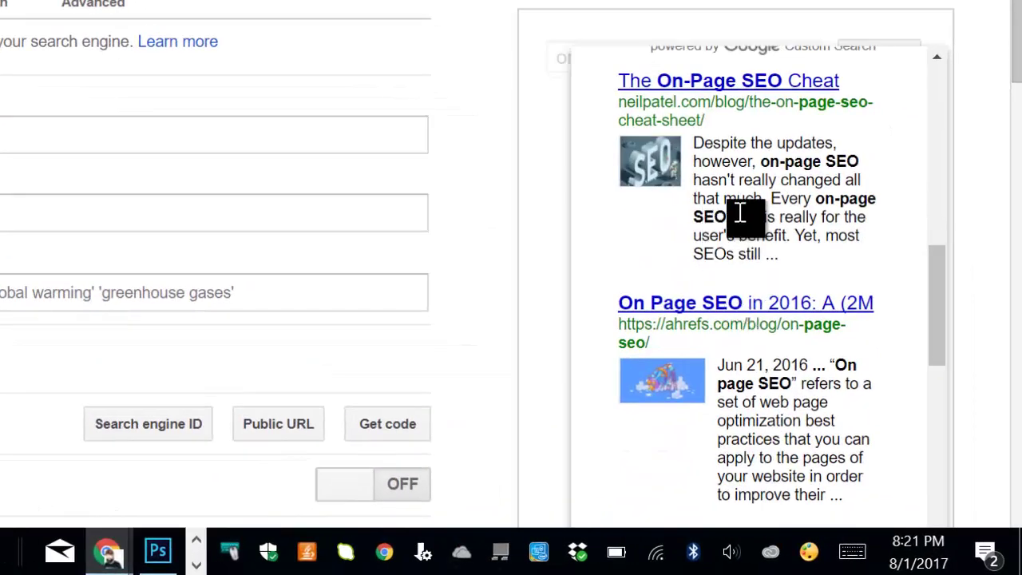
scroll(727, 112, "down", 7)
scroll(730, 149, "up", 1)
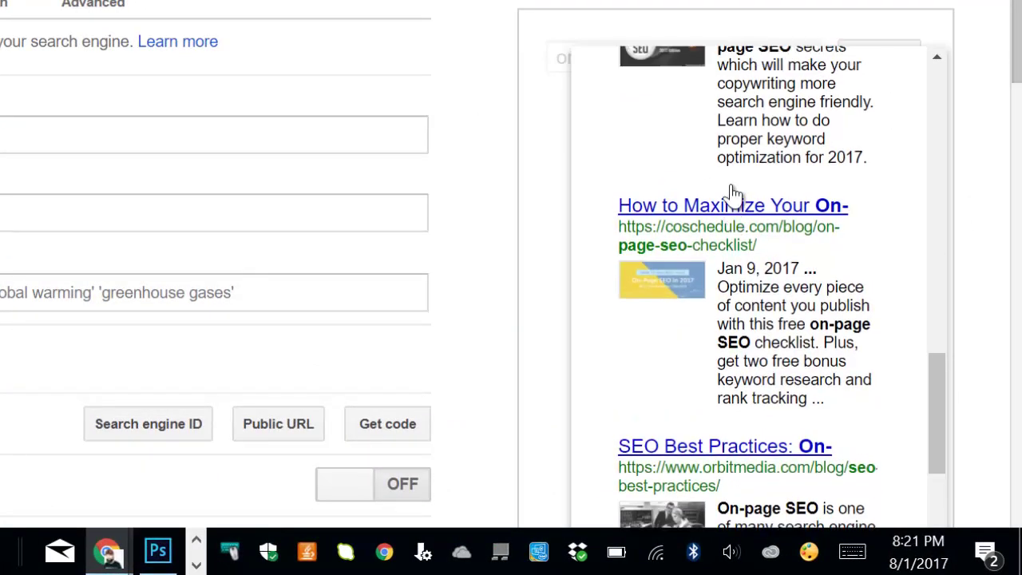
Look through the remaining "on page seo" results, and review the target sites and articles listed in the CSE - SEO TOOLS sheet.
scroll(736, 152, "up", 2)
scroll(742, 144, "down", 4)
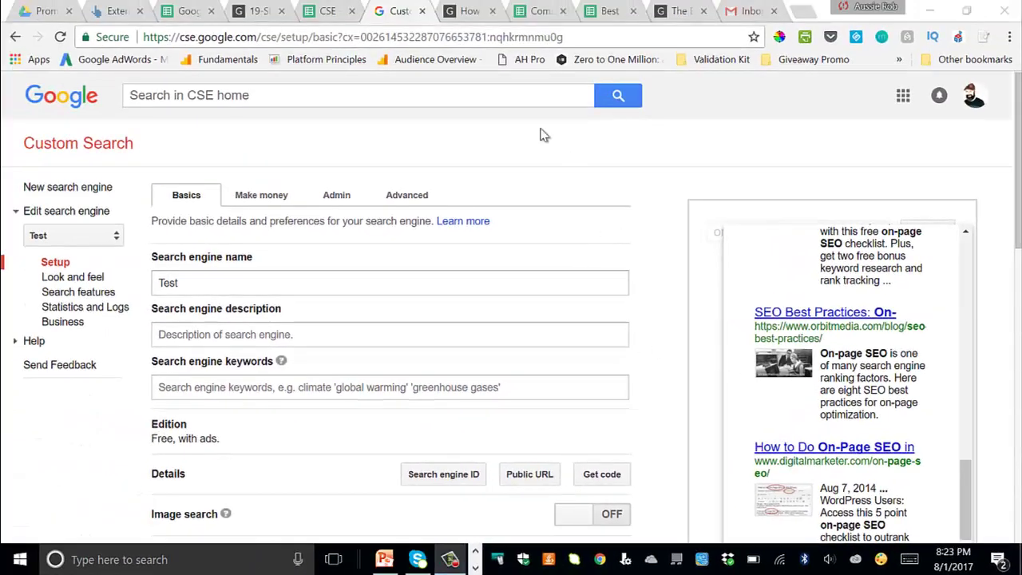
left_click(323, 14)
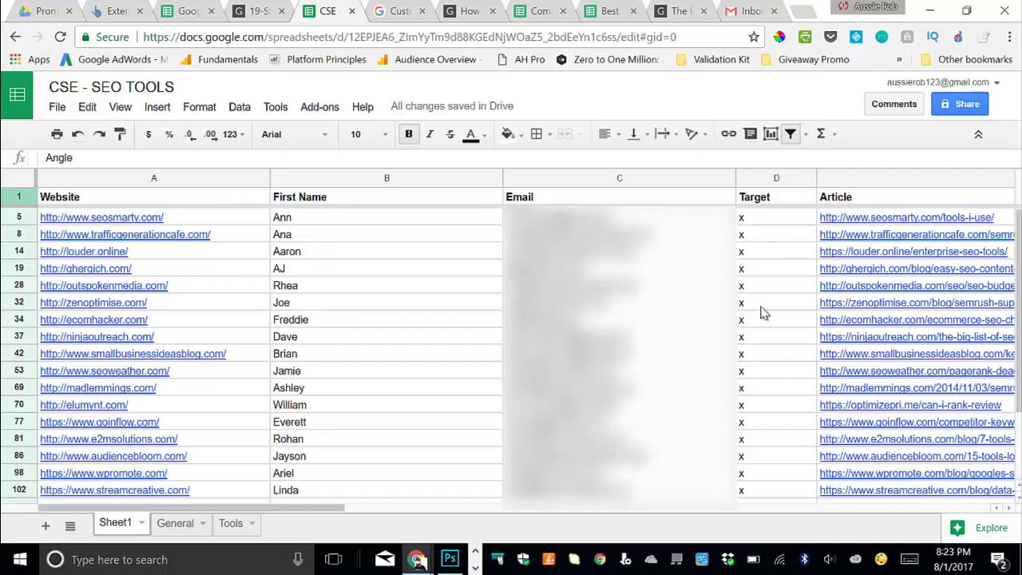
mouse_move(844, 221)
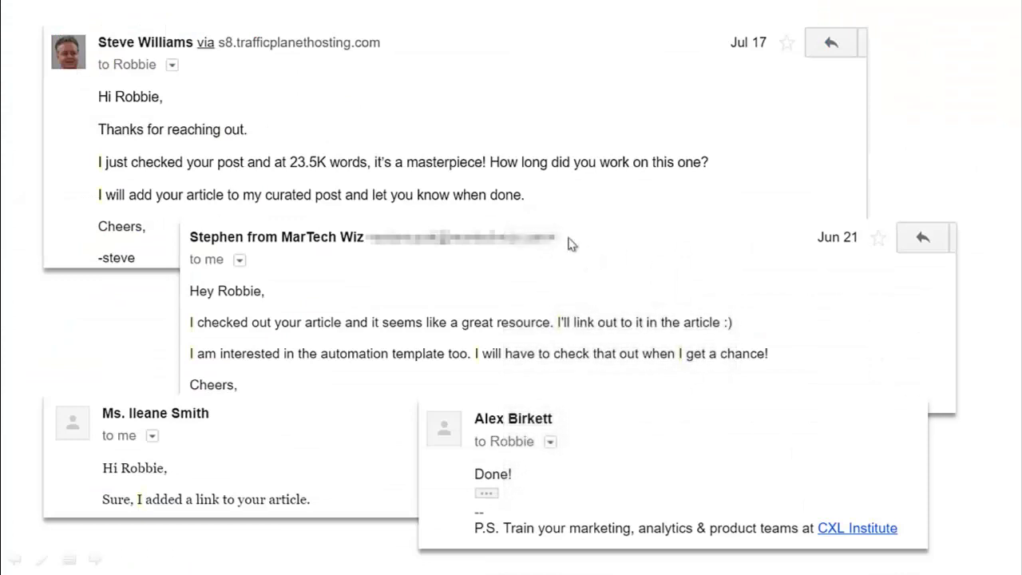
left_click(235, 137)
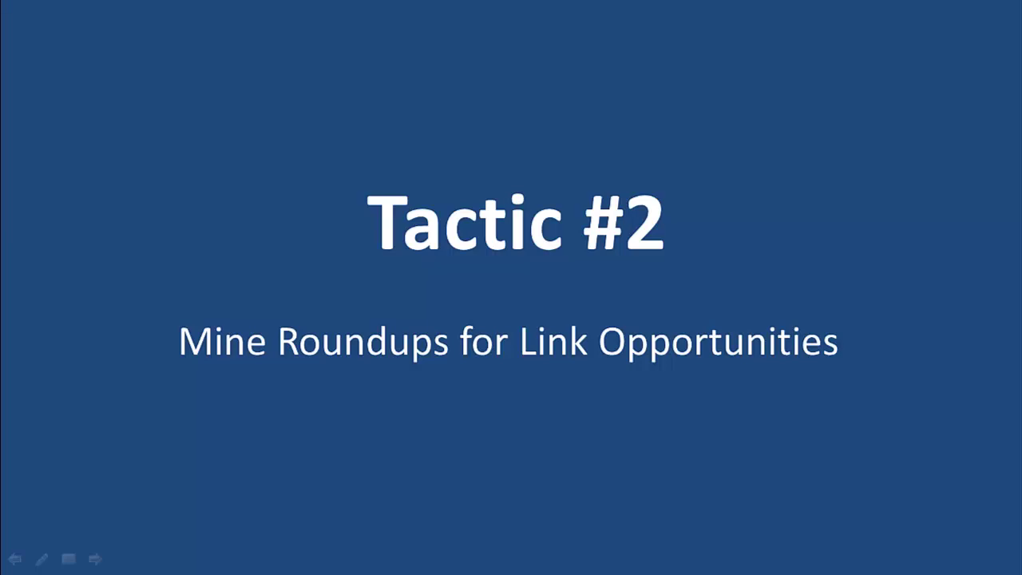
Select the whole Website column of roundup contributors in the Best SEO Tools 2017 spreadsheet.
key("alt+Tab")
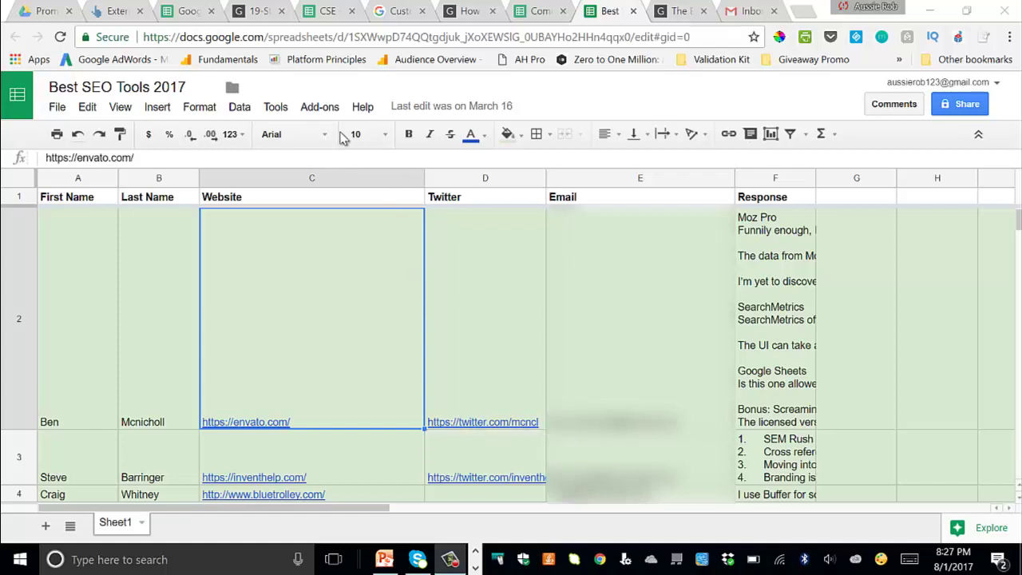
left_click(395, 18)
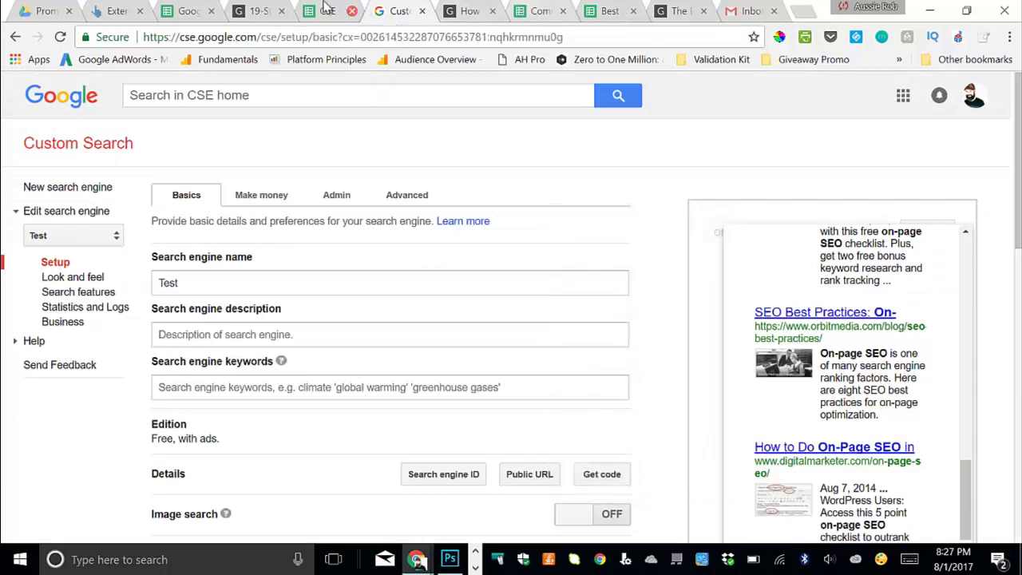
left_click(607, 11)
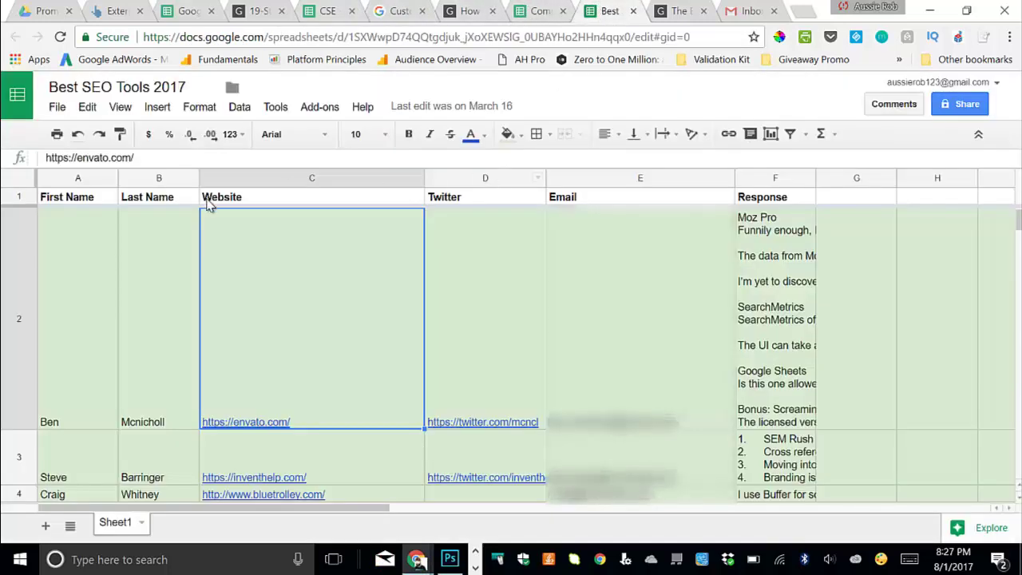
left_click(112, 223)
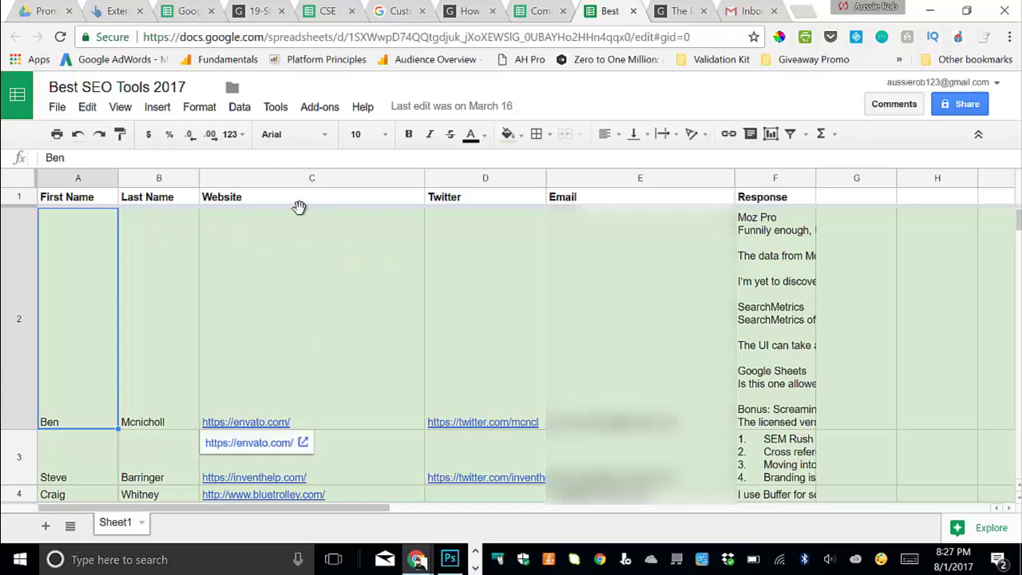
left_click(282, 175)
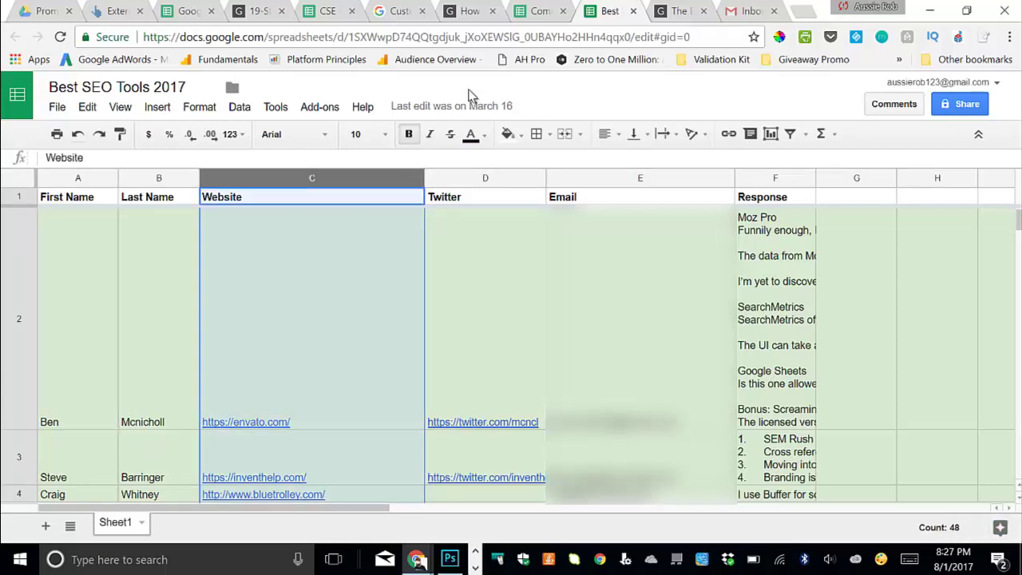
Open the Best SEO Tools - Contributors custom search engine and examine its list of sites to search.
left_click(393, 17)
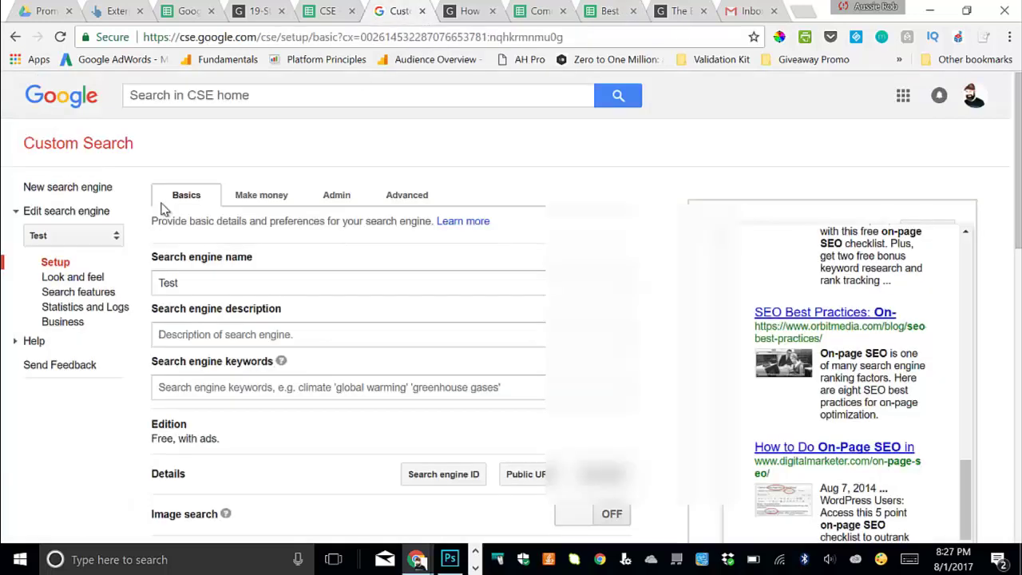
left_click(73, 152)
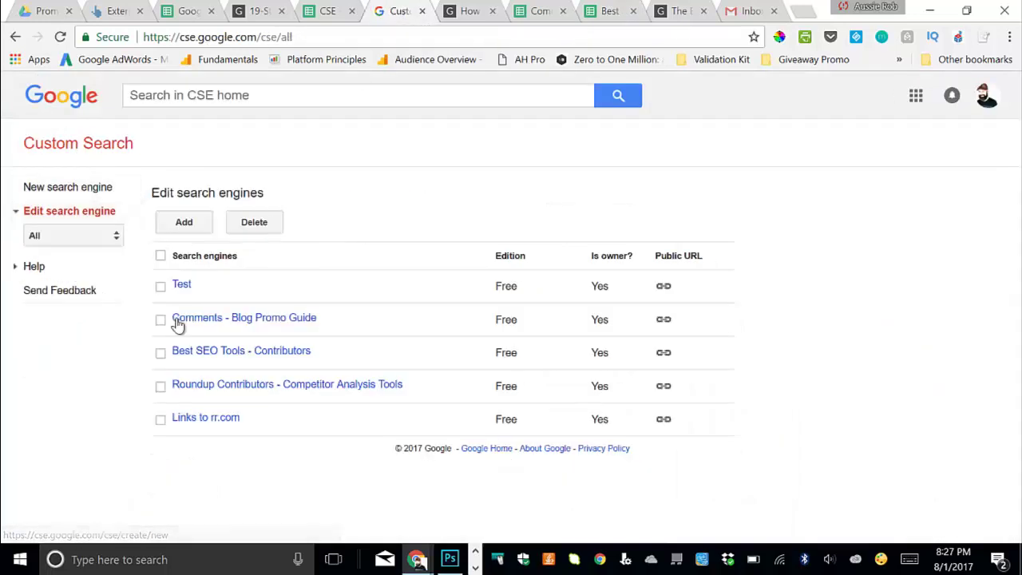
left_click(268, 352)
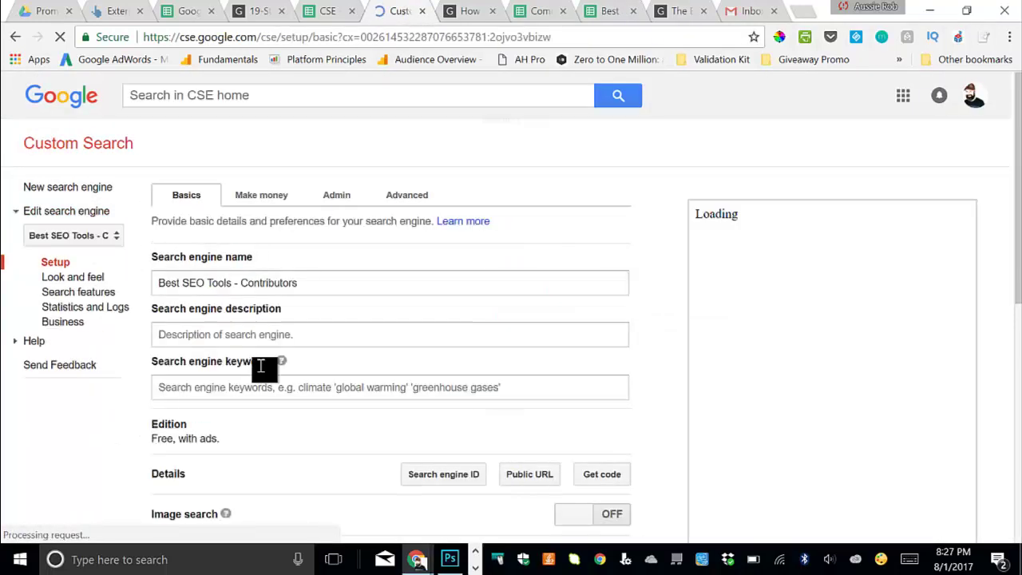
scroll(285, 272, "down", 1)
scroll(285, 272, "down", 6)
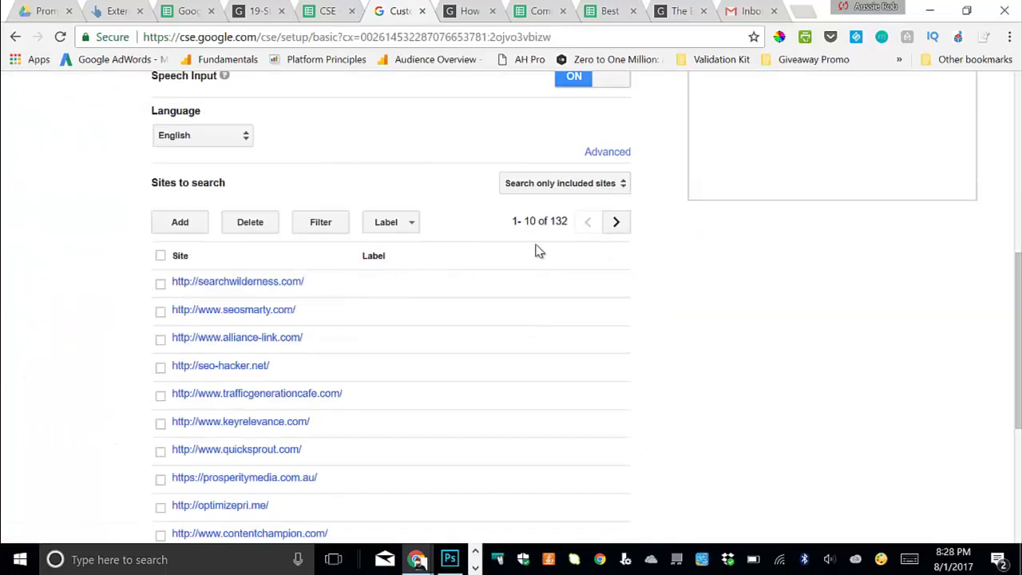
scroll(835, 343, "up", 6)
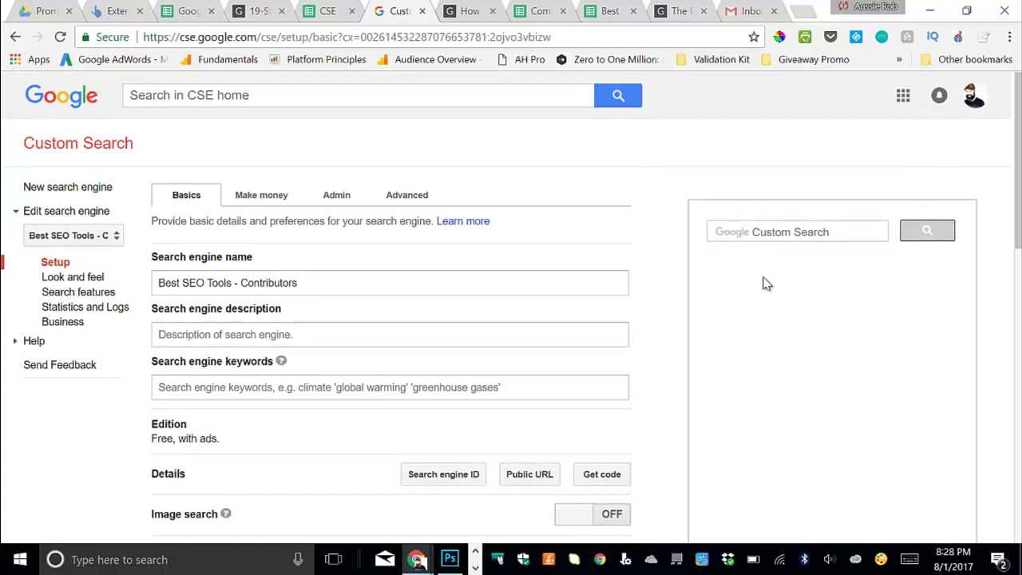
Search the contributors' custom search engine for "seo tools", examine the results from the included sites and close them.
left_click(762, 229)
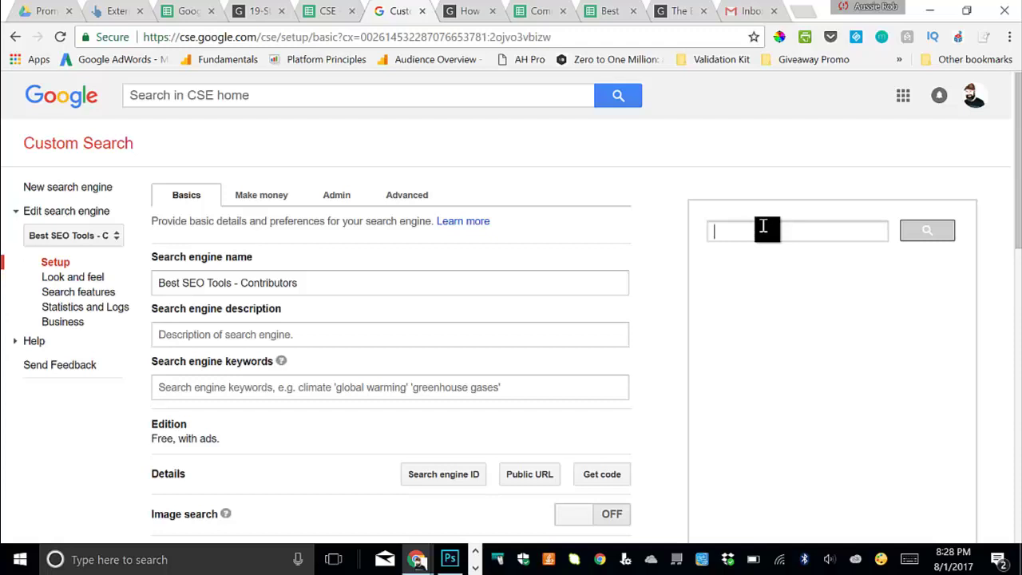
type("seo tools")
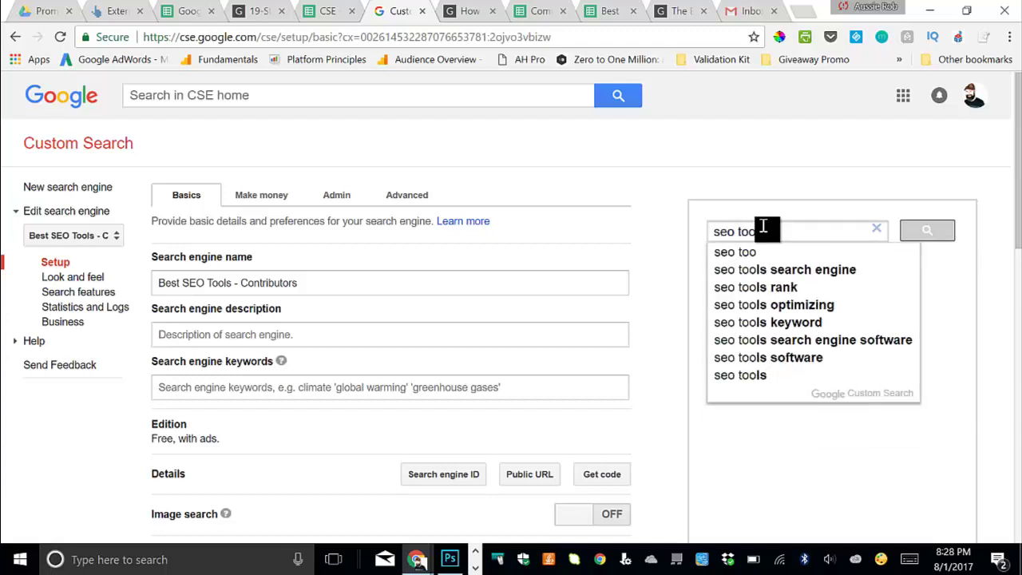
key("Return")
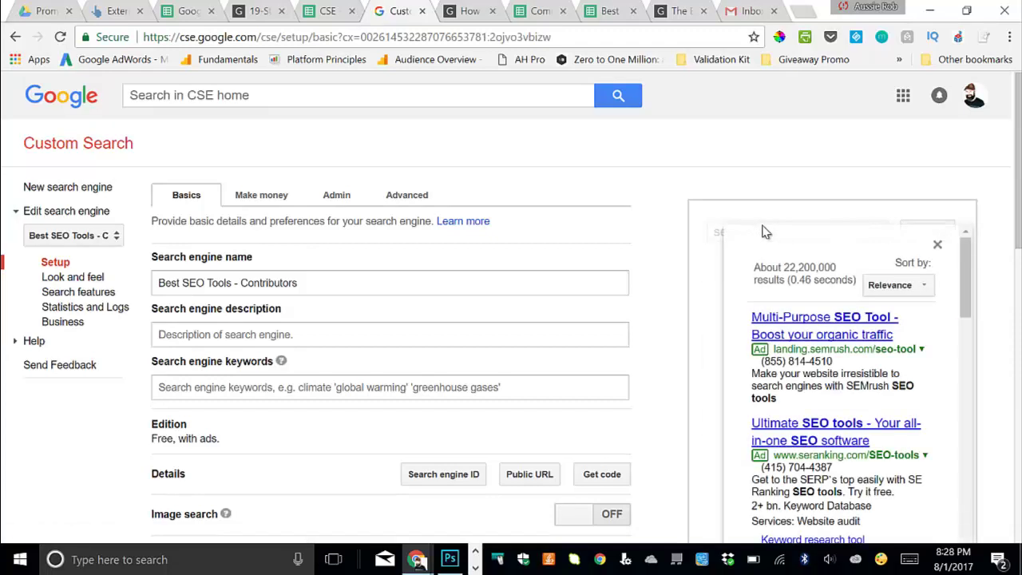
scroll(859, 313, "down", 5)
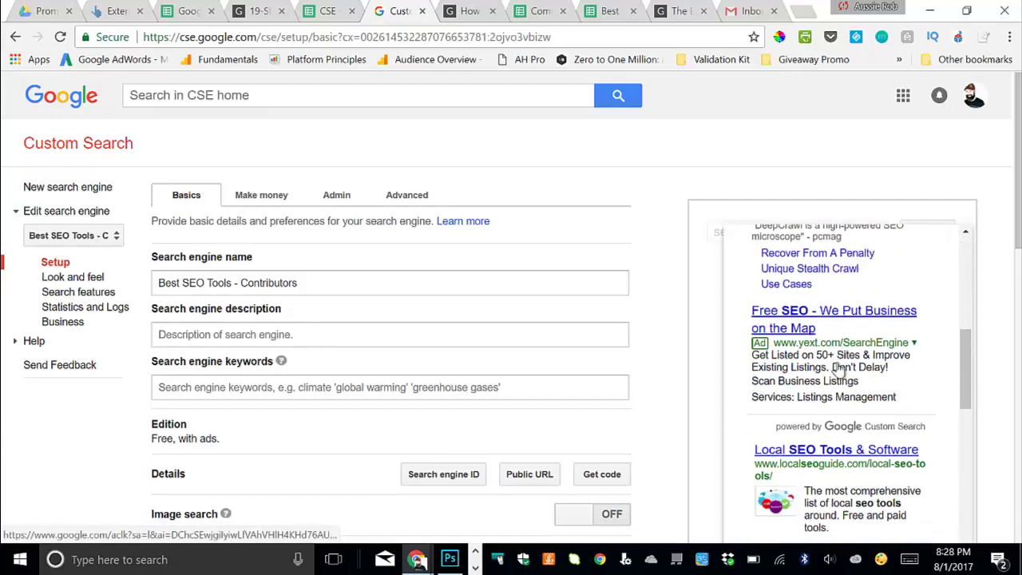
scroll(837, 365, "down", 3)
scroll(767, 343, "up", 4)
left_click(717, 304)
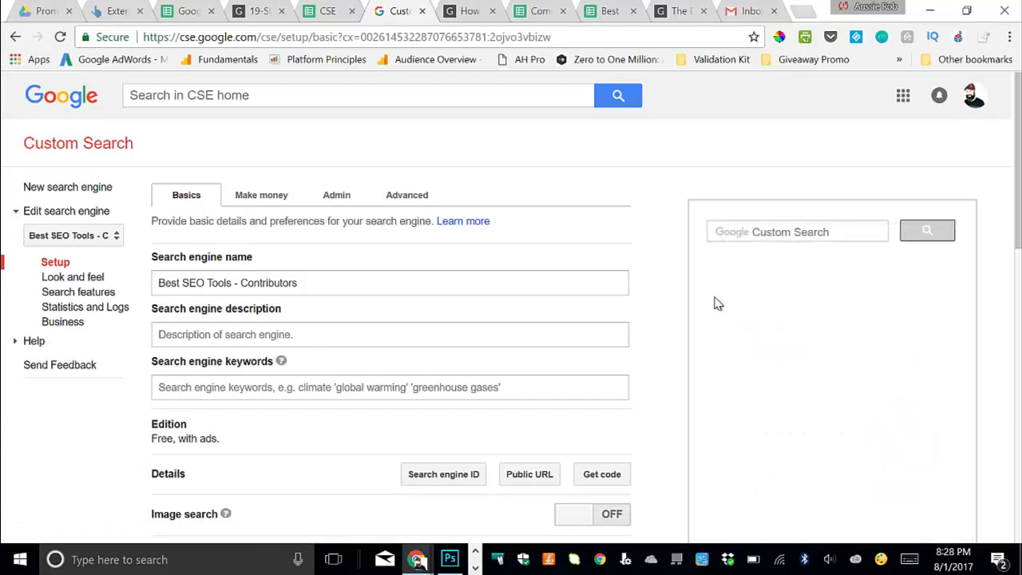
left_click(768, 232)
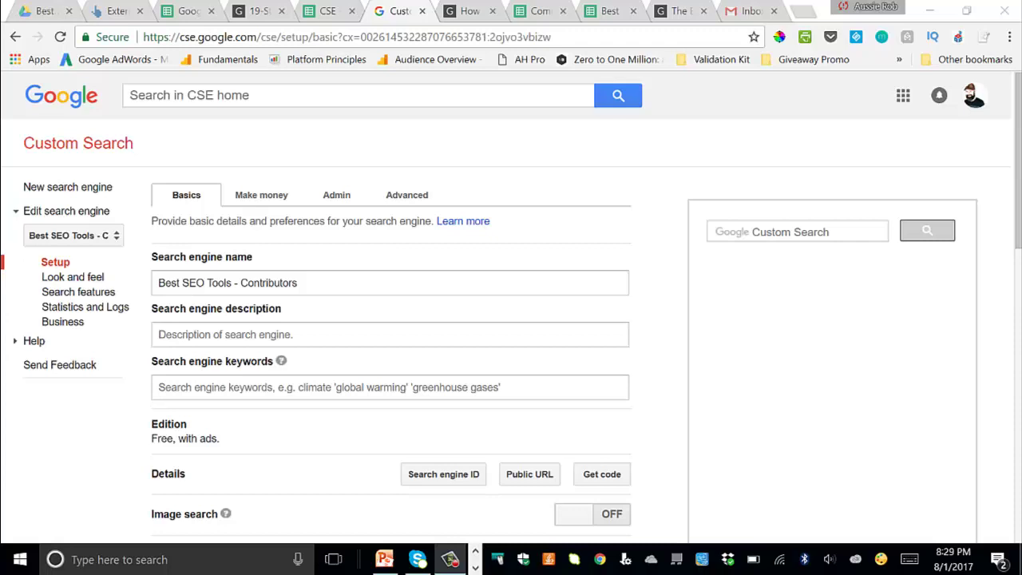
Examine the Target, Article and Angle columns of the filtered CSE - SEO TOOLS sheet.
left_click(321, 12)
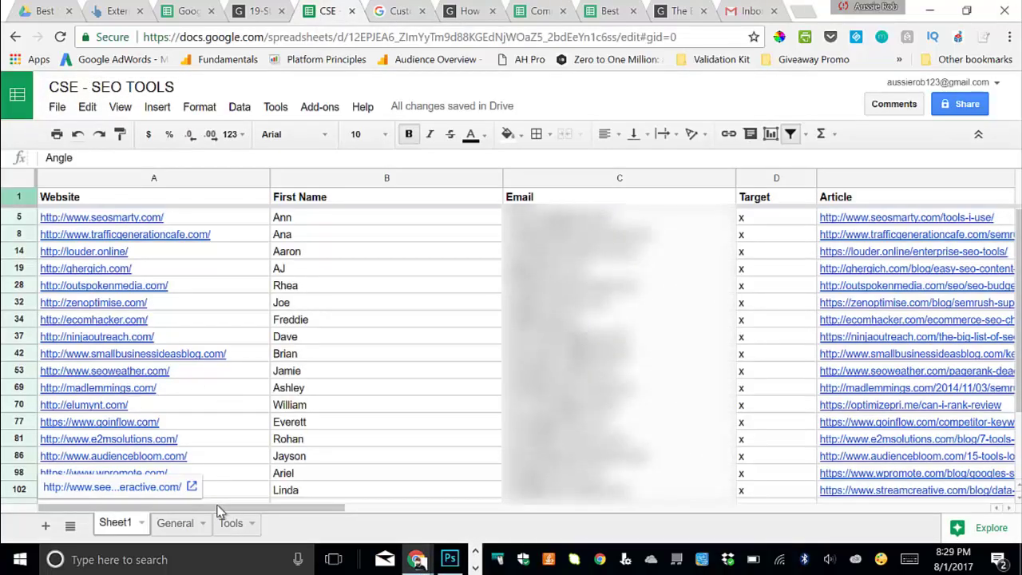
left_click_drag(224, 511, 393, 532)
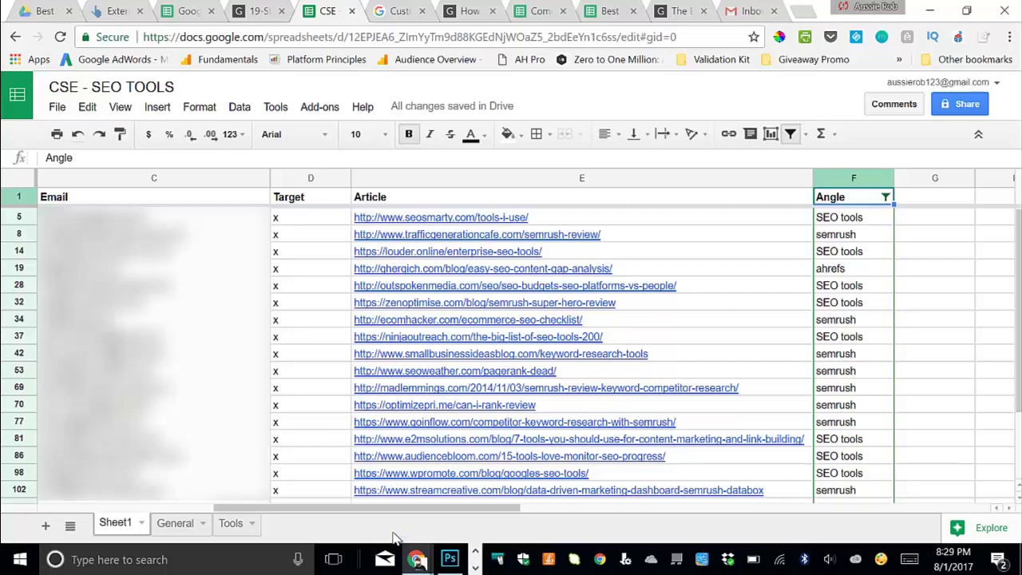
scroll(379, 533, "left", 2)
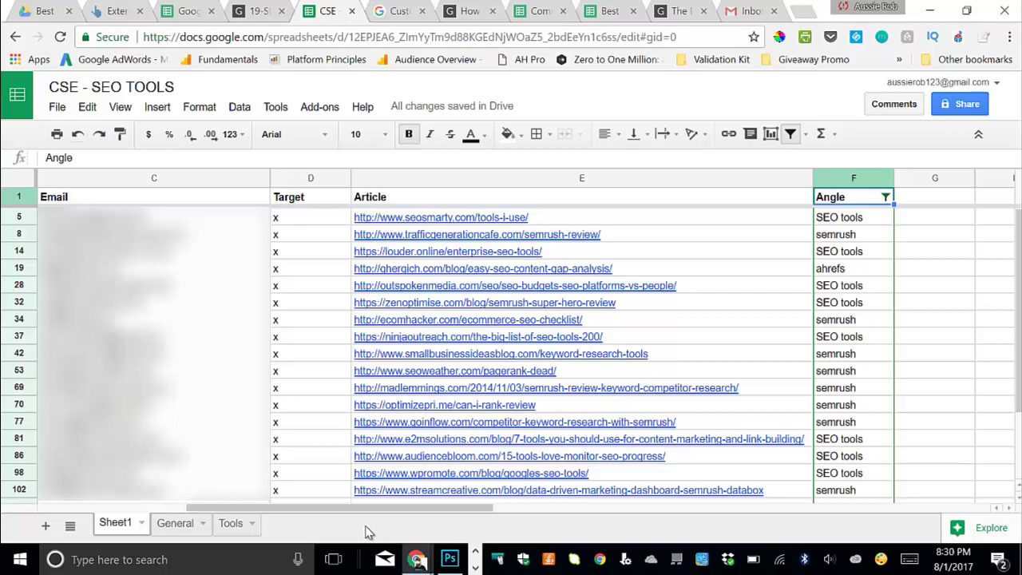
left_click_drag(356, 532, 202, 496)
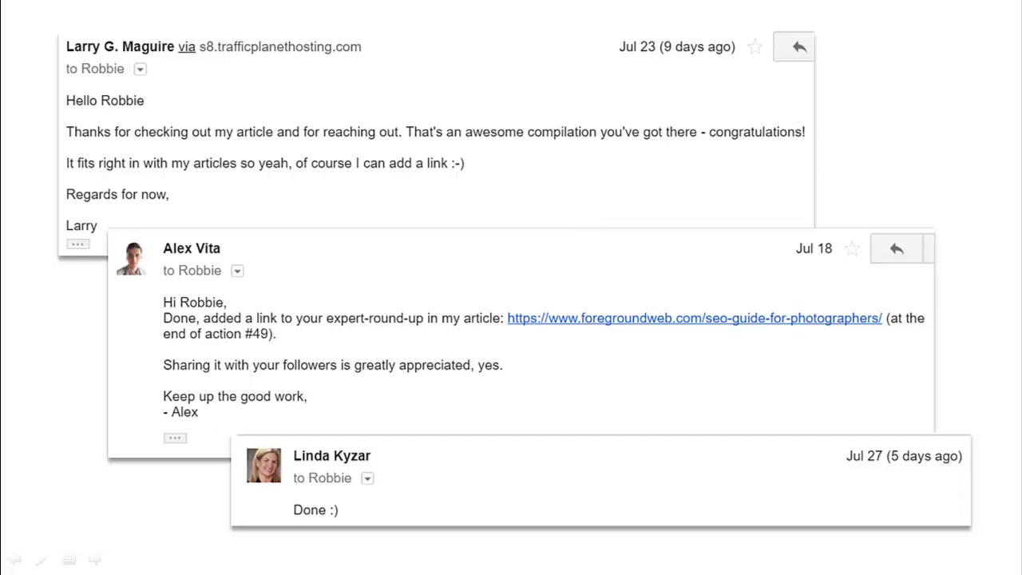
key("Right")
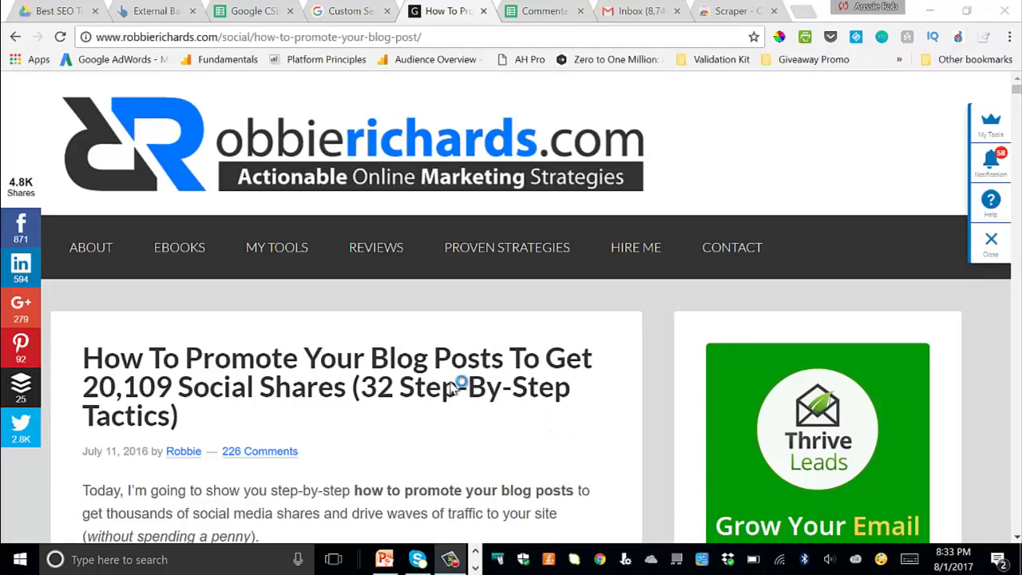
Examine the comments section of the How To Promote Your Blog Posts article, starting from its first comment.
scroll(359, 324, "down", 2)
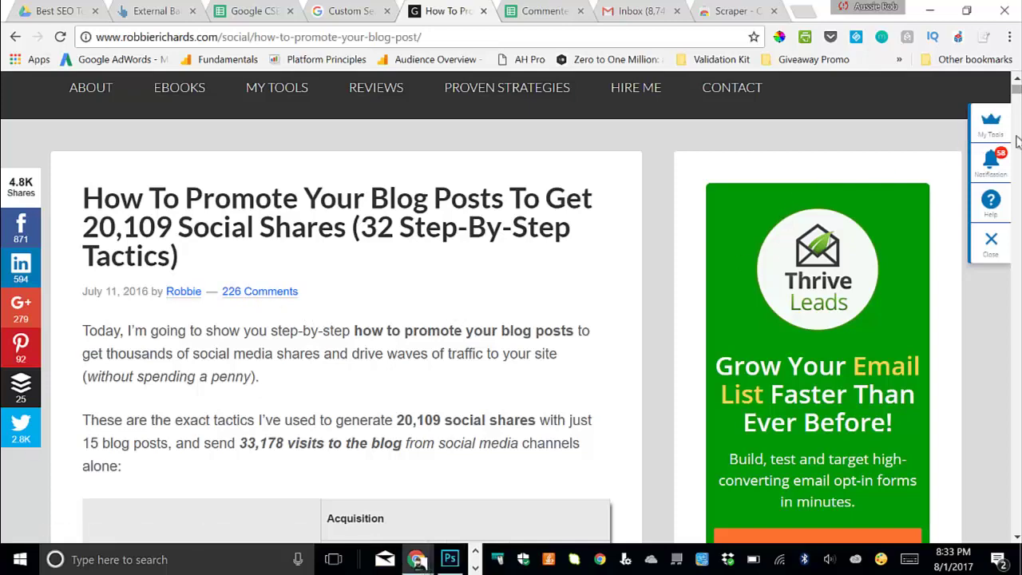
left_click_drag(1017, 92, 1013, 364)
scroll(444, 276, "up", 12)
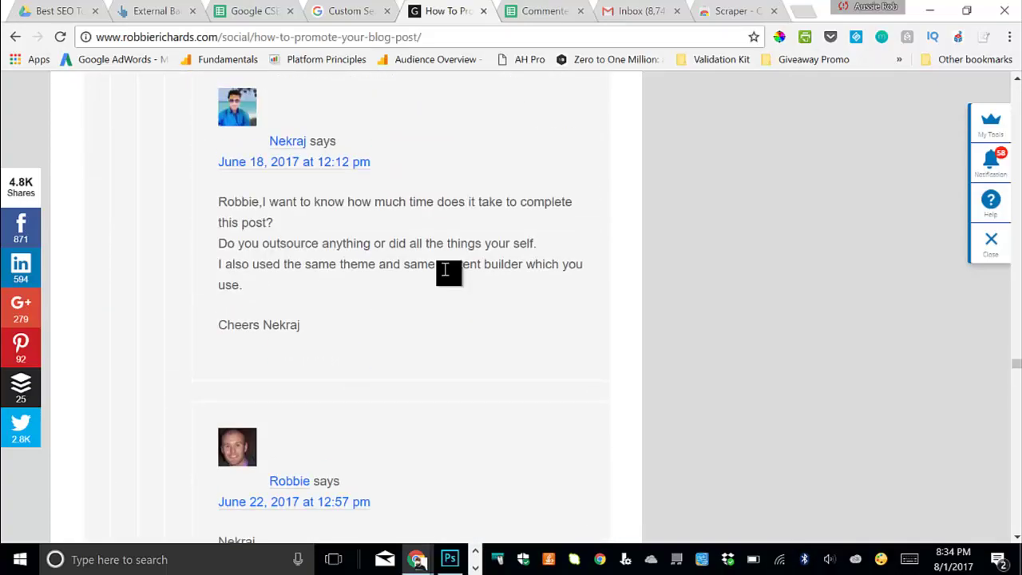
scroll(463, 271, "up", 6)
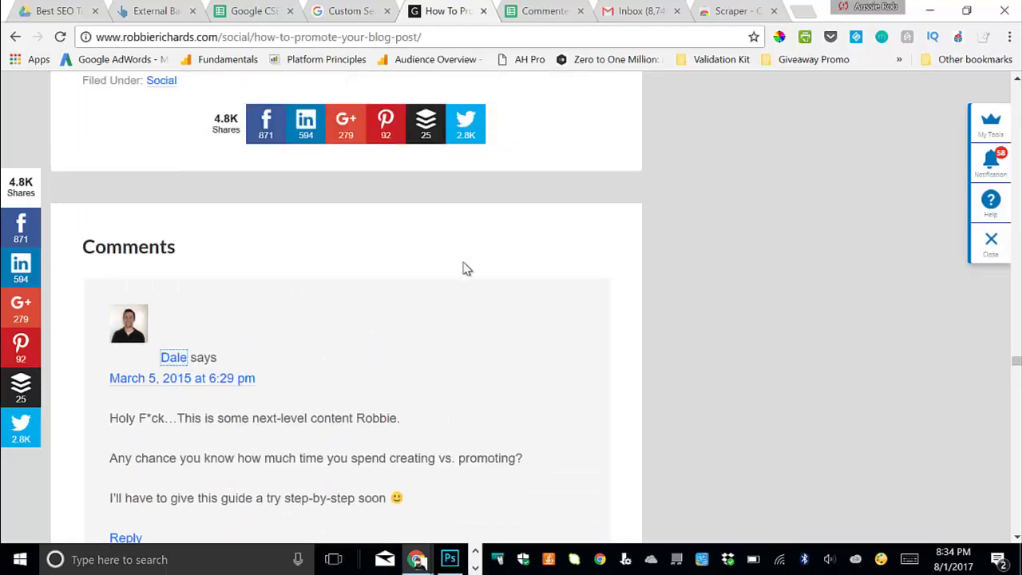
scroll(473, 268, "down", 2)
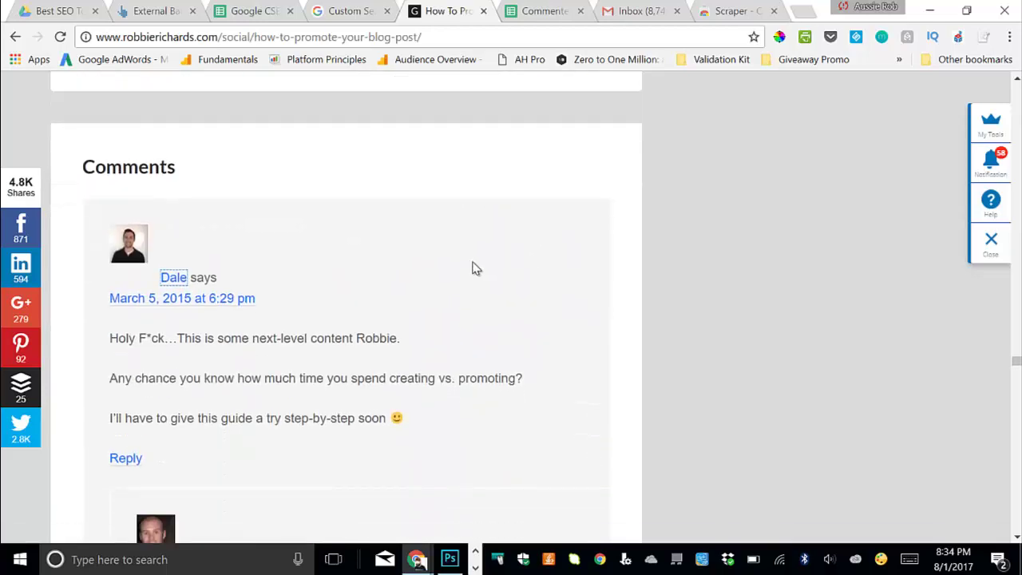
scroll(465, 261, "down", 1)
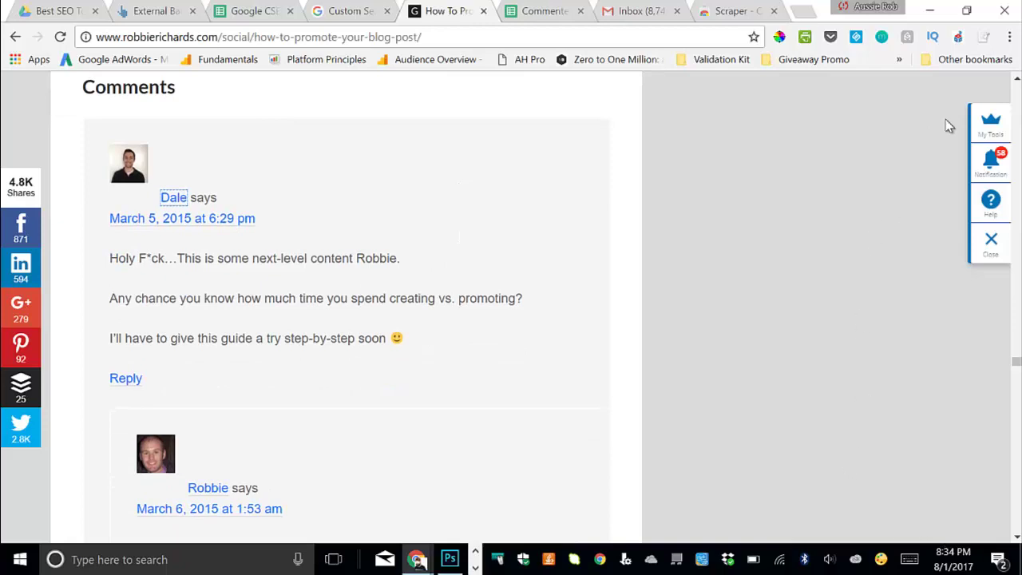
Check the Scraper extension's Chrome Web Store page and return to the blog post's comments.
left_click(728, 10)
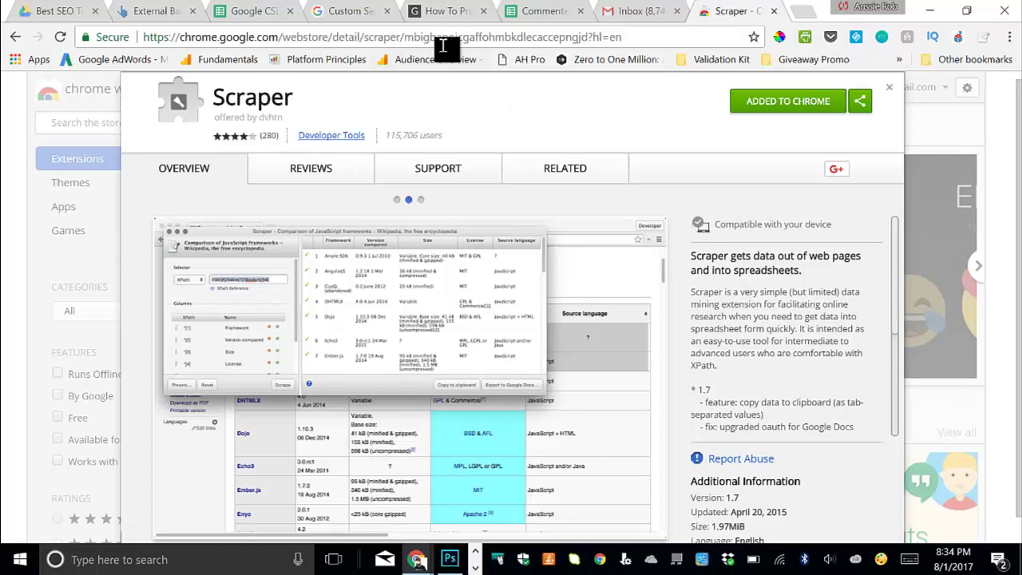
left_click(451, 18)
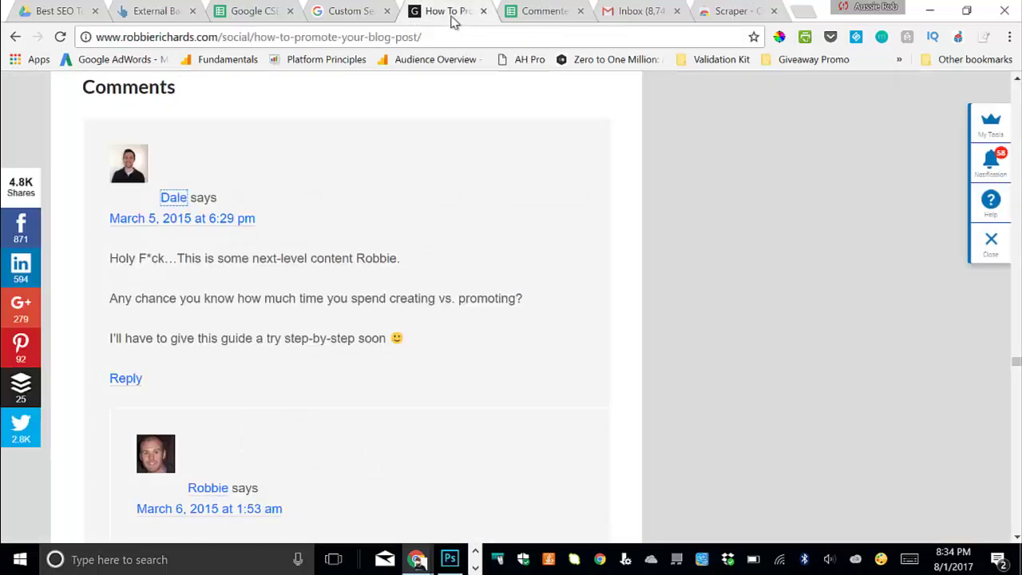
Scrape all links similar to the first commenter's name with Scraper and look through the extracted names and URLs.
right_click(177, 203)
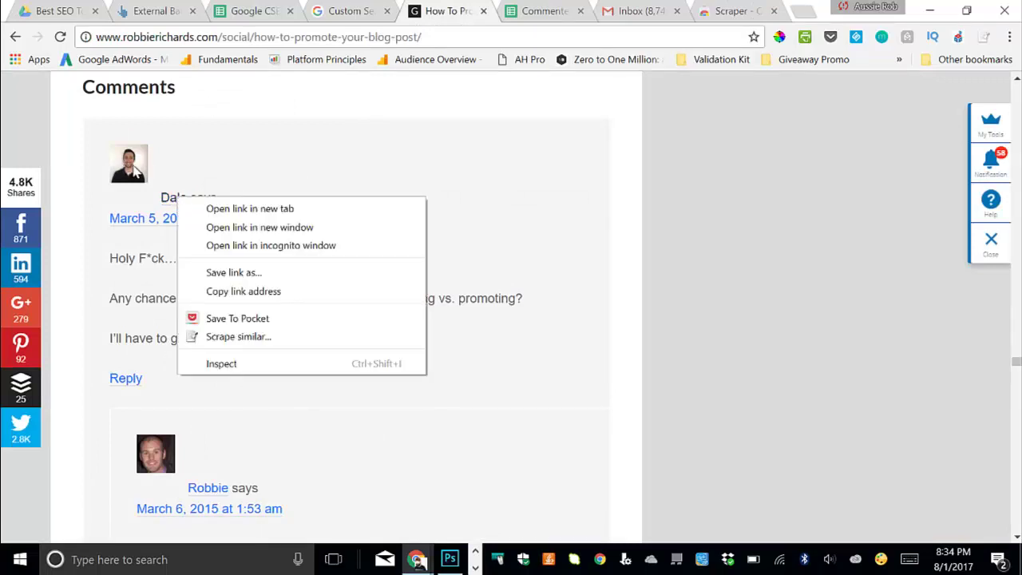
left_click(232, 338)
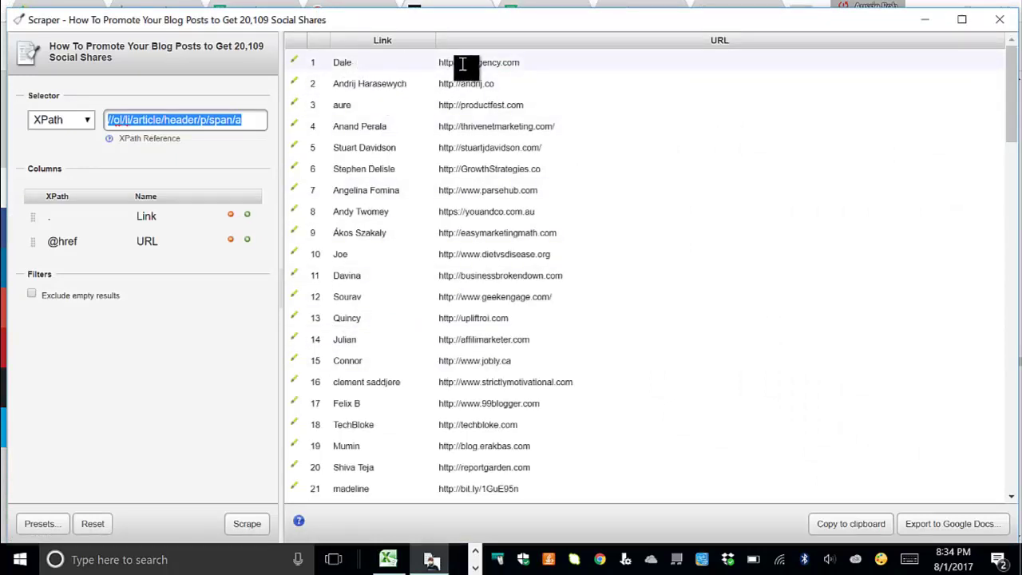
scroll(468, 188, "down", 6)
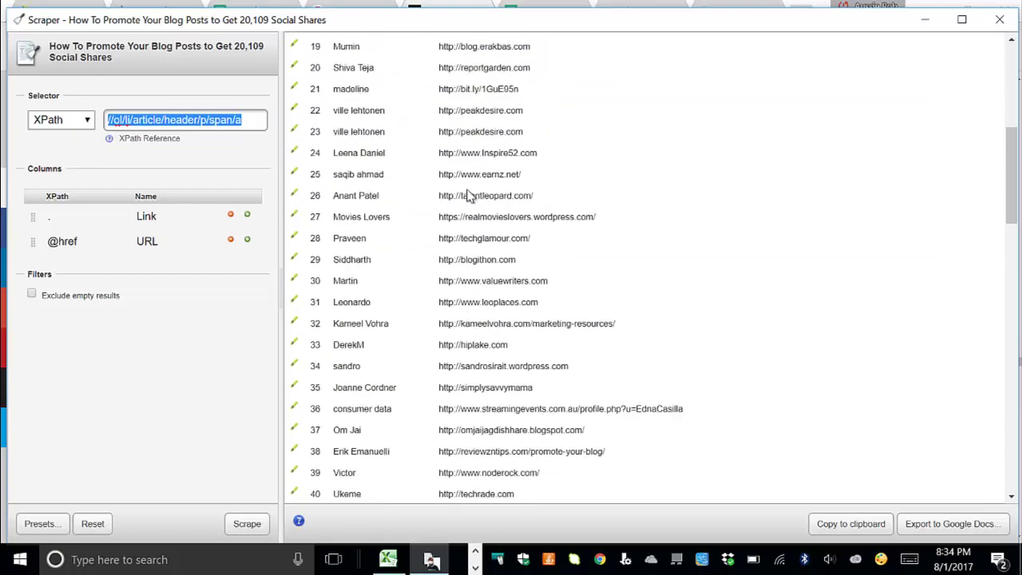
Look further through the scraped commenter names and website URLs, and close the Scraper results window.
scroll(467, 195, "down", 16)
scroll(471, 196, "up", 14)
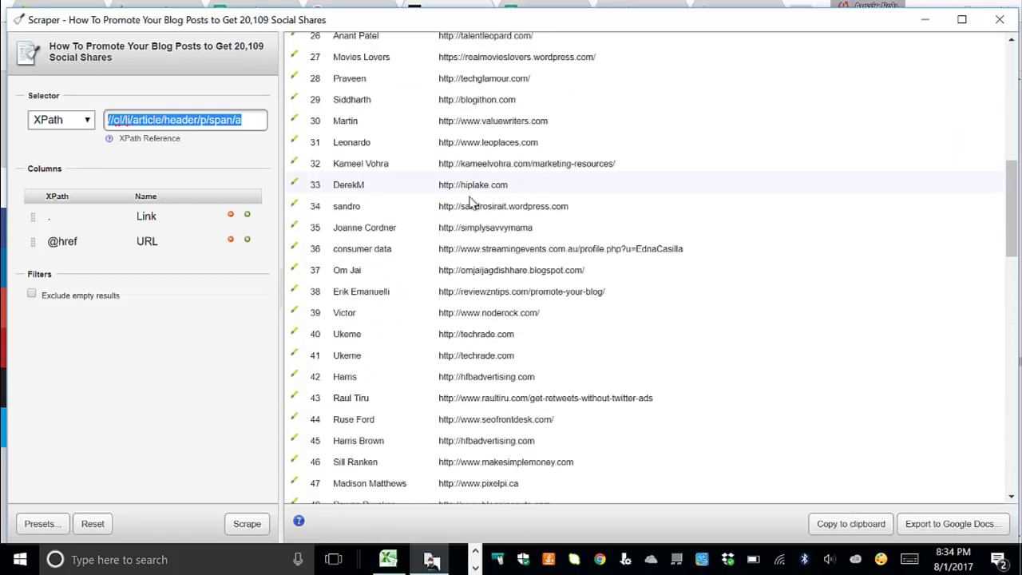
scroll(471, 204, "up", 5)
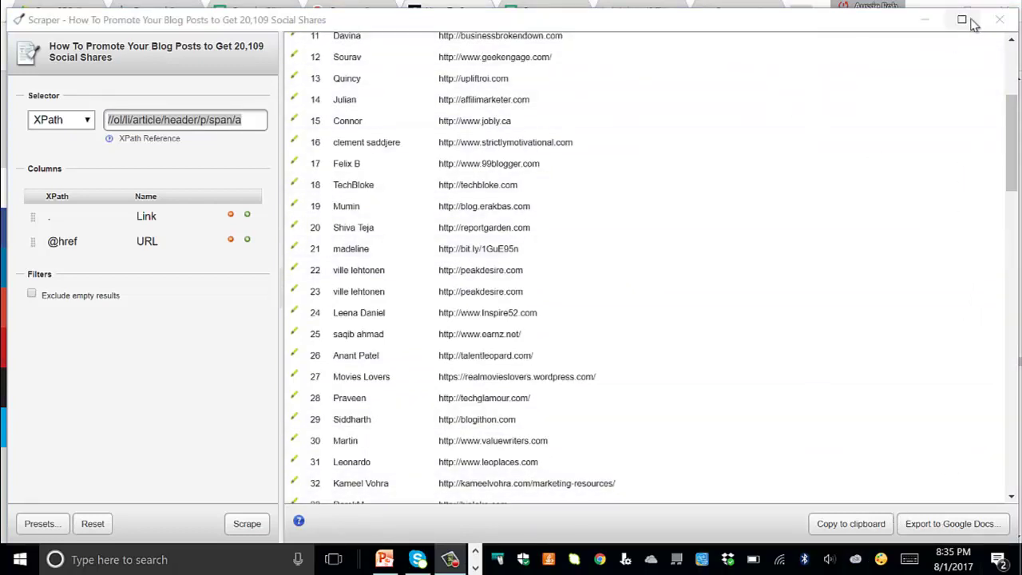
left_click(997, 22)
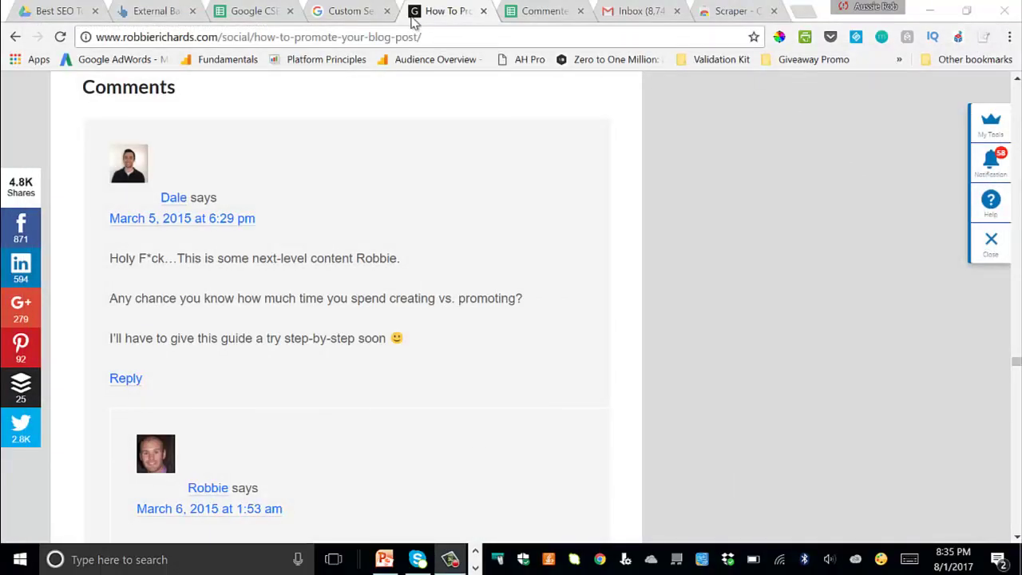
Check the sites included in the Comments - Blog Promo Guide custom search engine and enter "blogging" in its search preview.
left_click(346, 16)
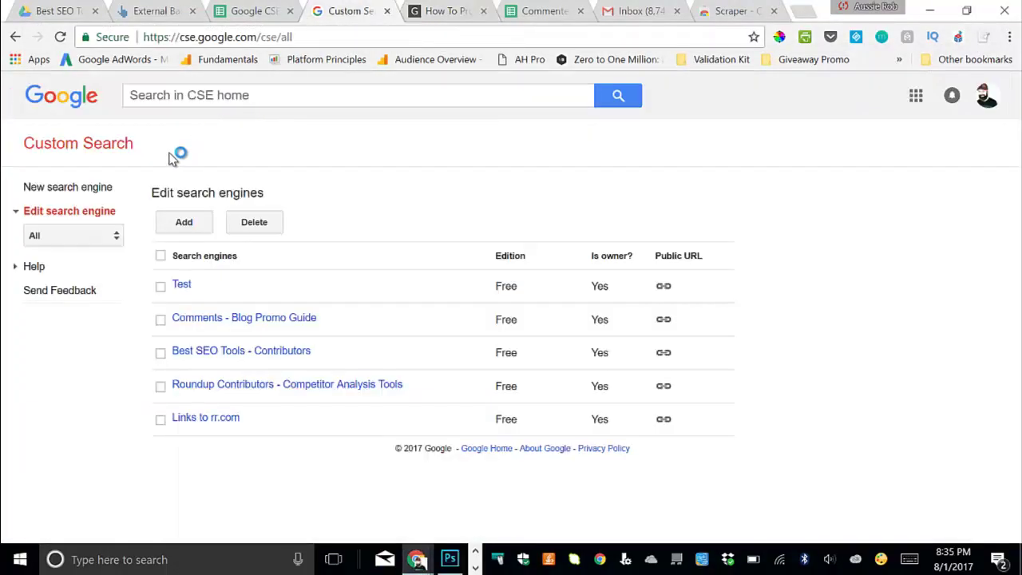
left_click(224, 323)
scroll(256, 321, "down", 3)
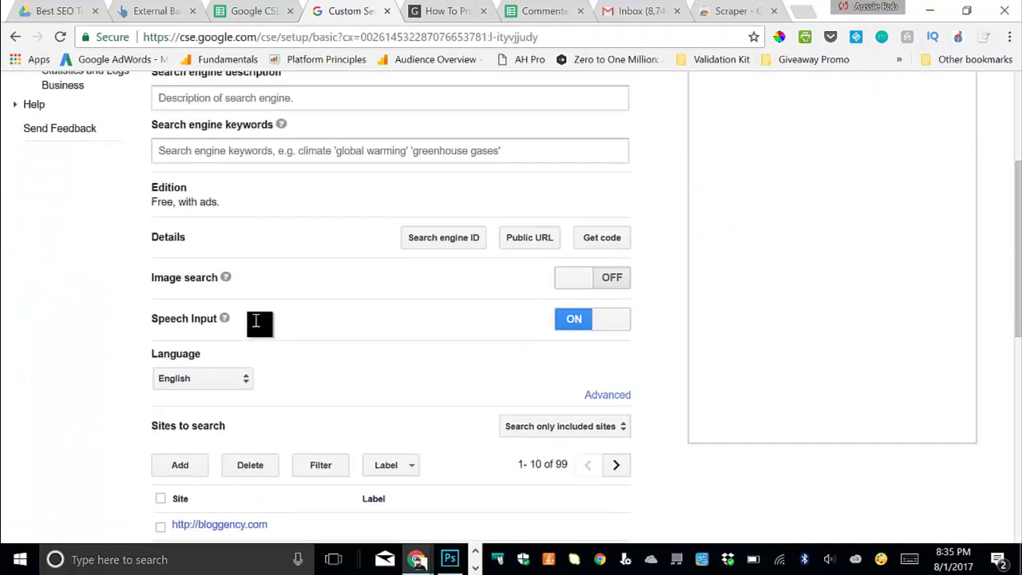
scroll(256, 320, "down", 2)
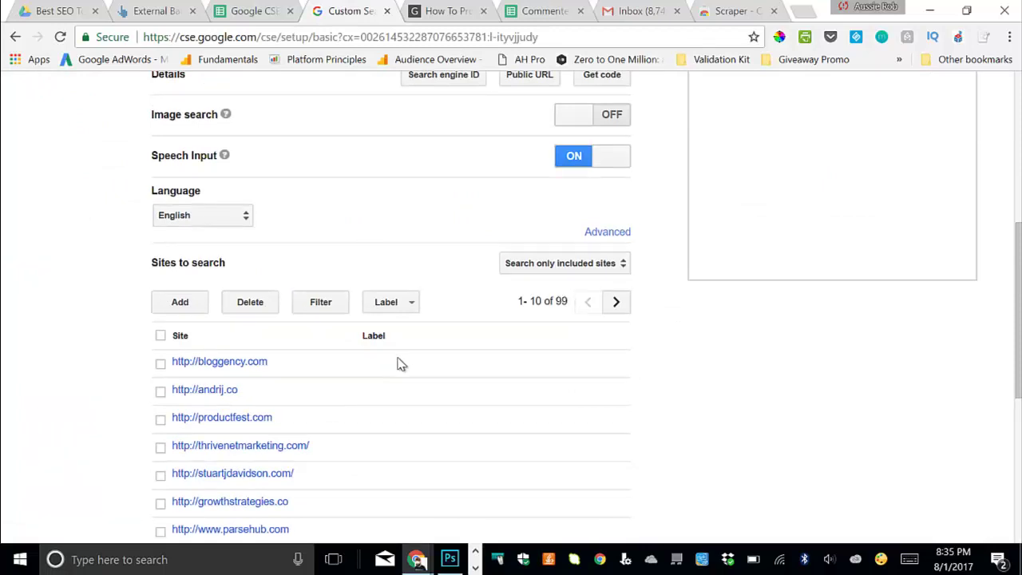
scroll(401, 364, "up", 3)
scroll(799, 267, "up", 2)
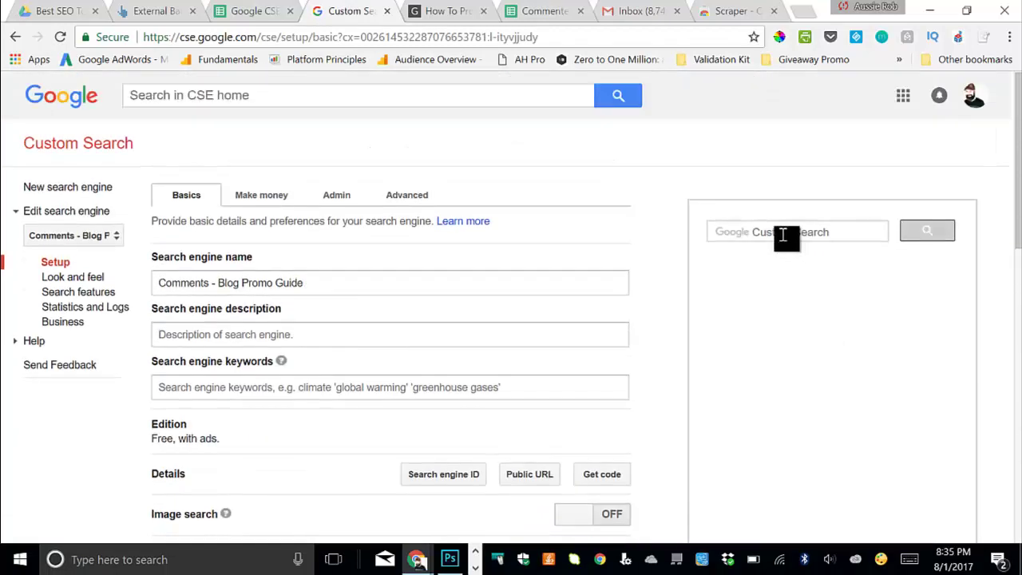
left_click(782, 234)
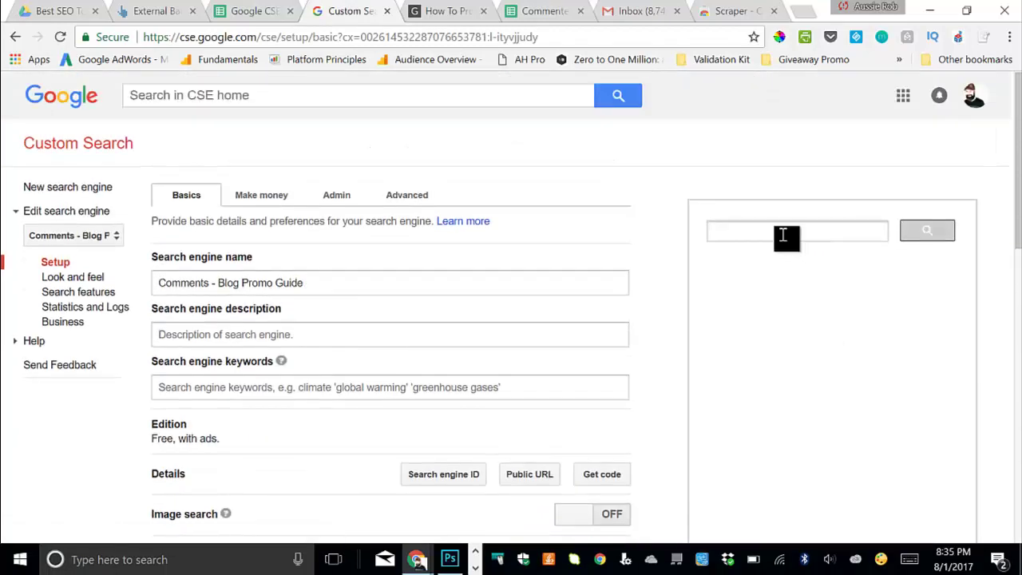
type("blogging")
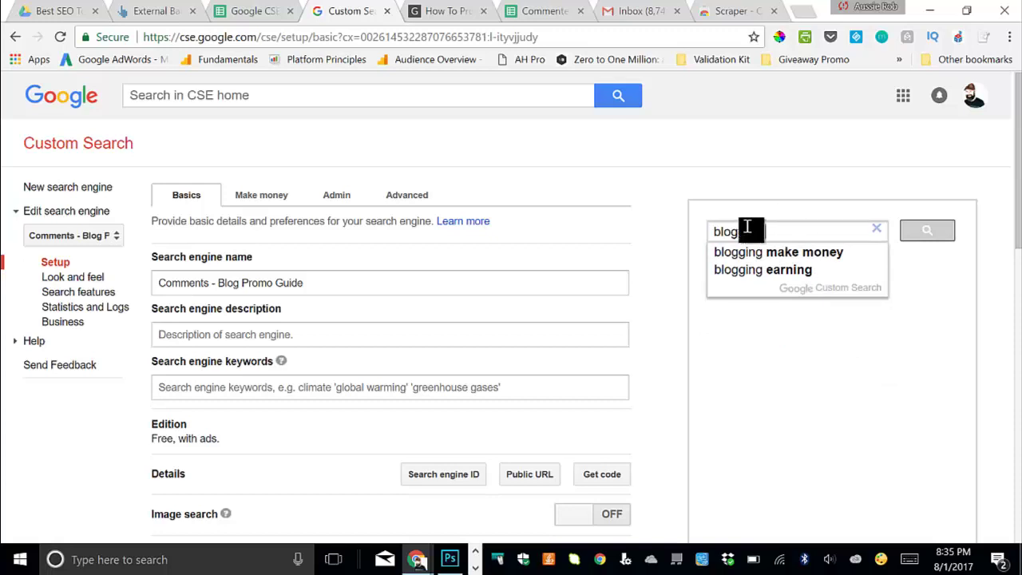
Filter column X of the Commenters - Blog Promo sheet to exclude blanks and keep only the rows marked x.
left_click(532, 14)
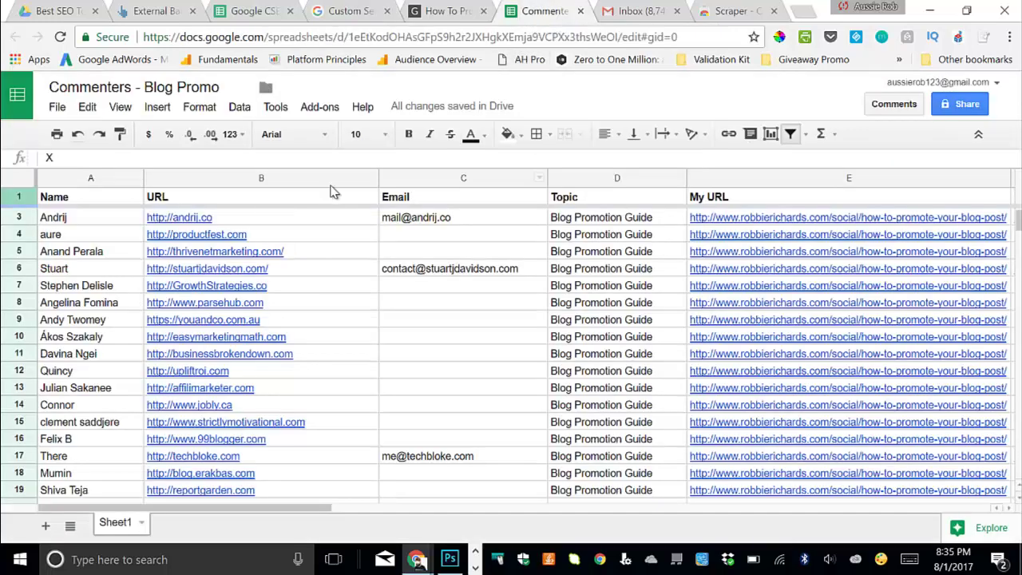
left_click_drag(308, 509, 540, 556)
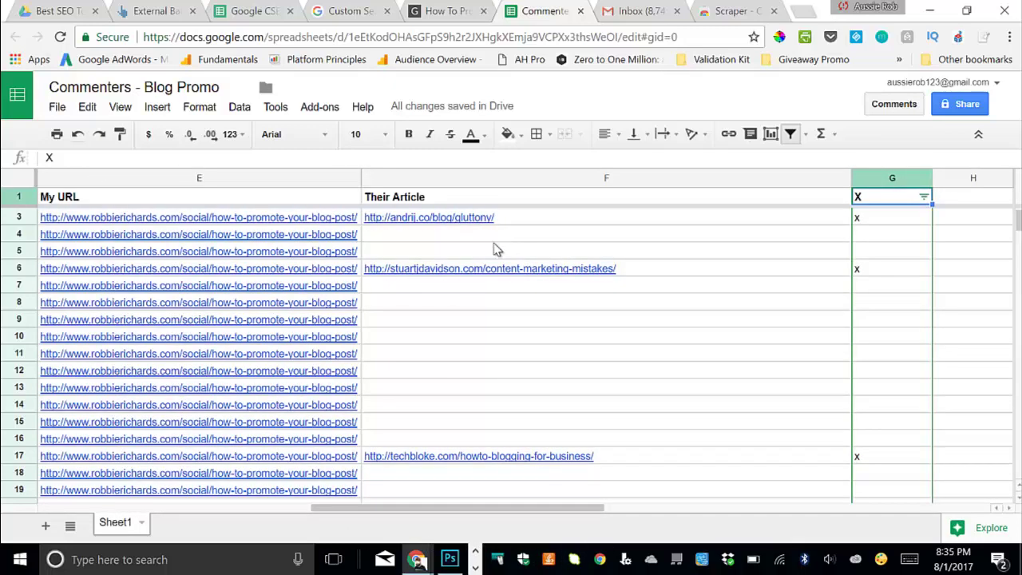
left_click_drag(410, 511, 435, 511)
left_click(924, 197)
left_click(799, 371)
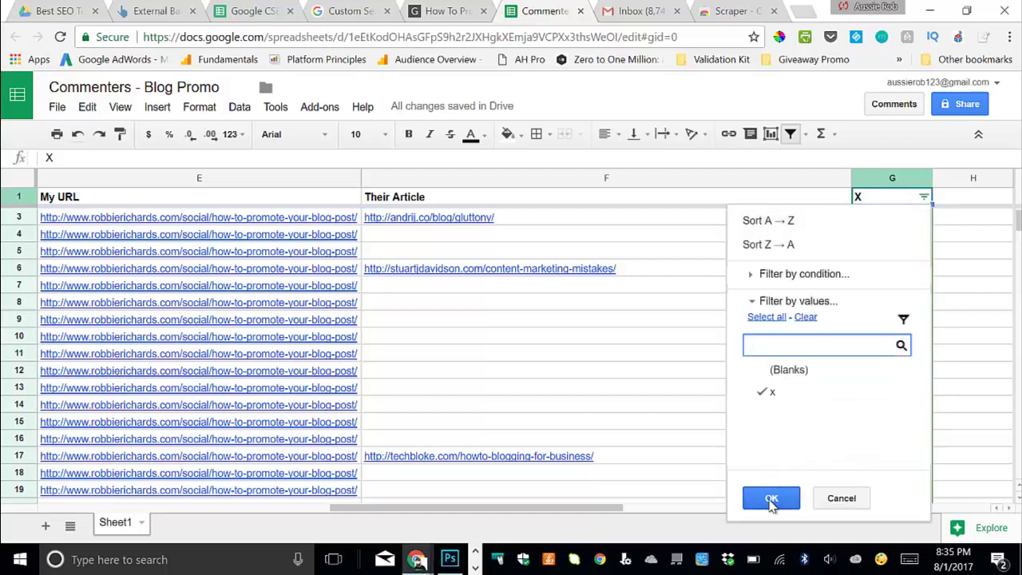
left_click(771, 498)
left_click_drag(431, 507, 289, 499)
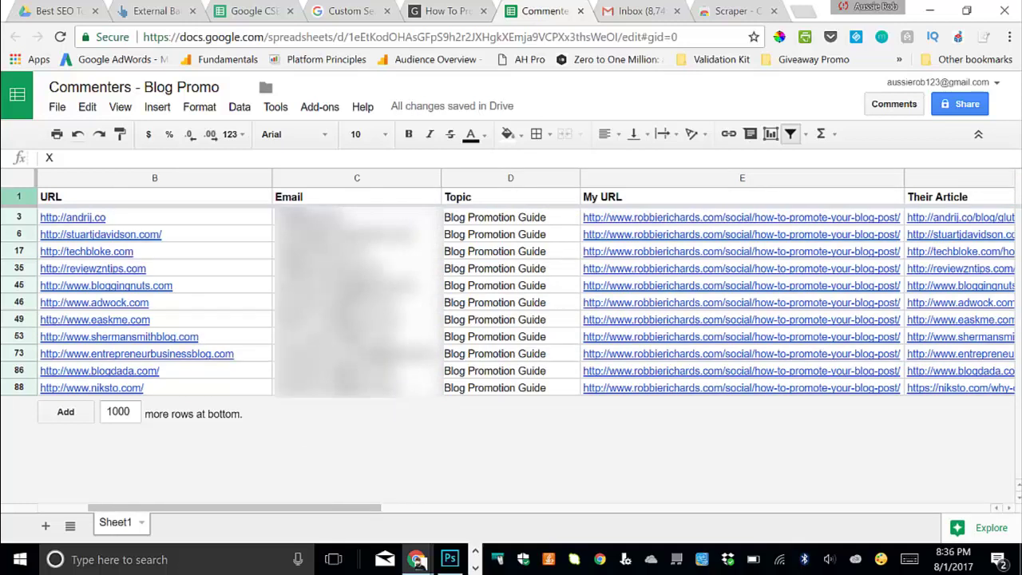
Switch to Gmail and connect GMass to the Commenters - Blog Promo spreadsheet to create a message addressed to its contacts.
left_click(627, 21)
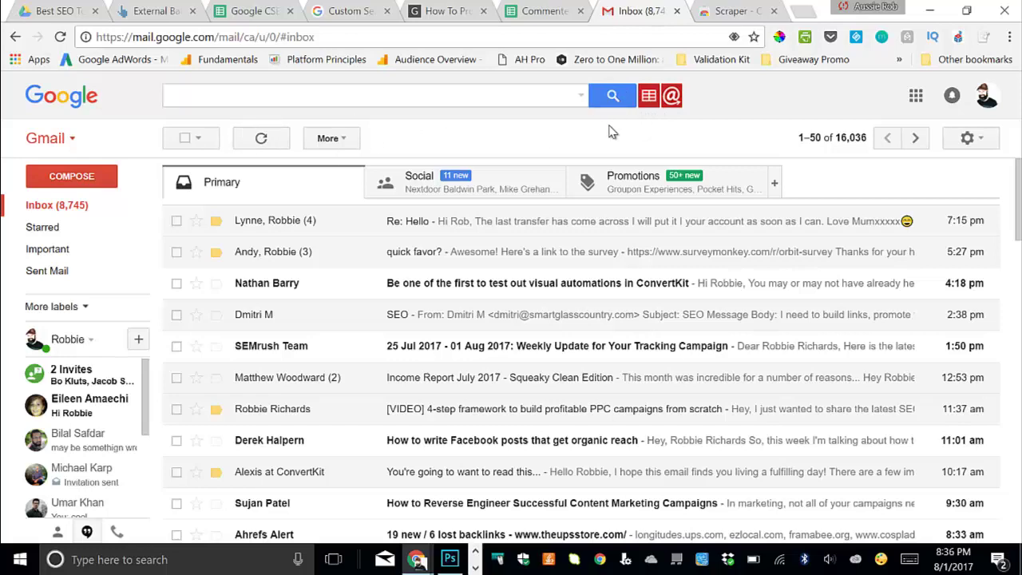
left_click(648, 99)
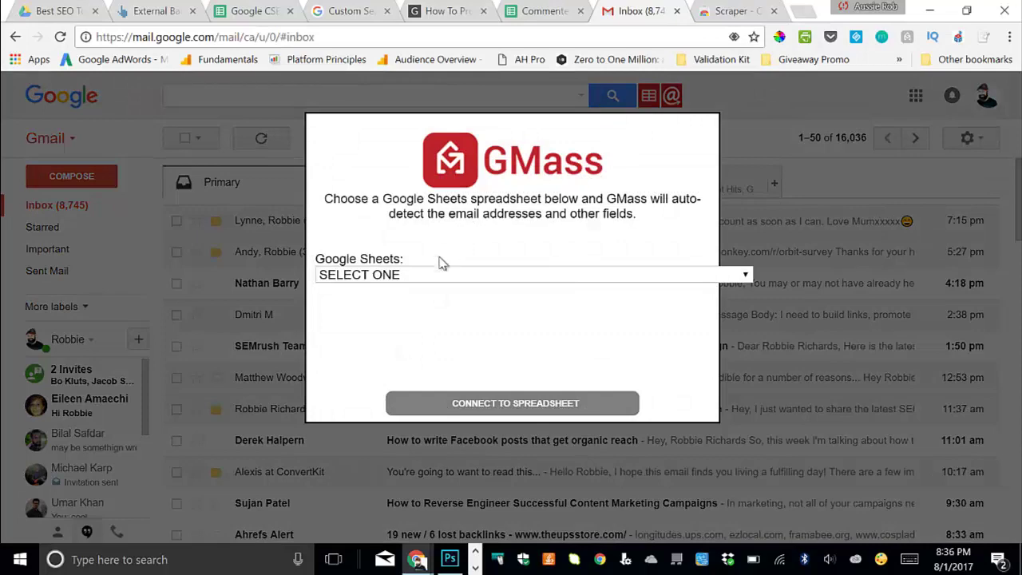
left_click(423, 276)
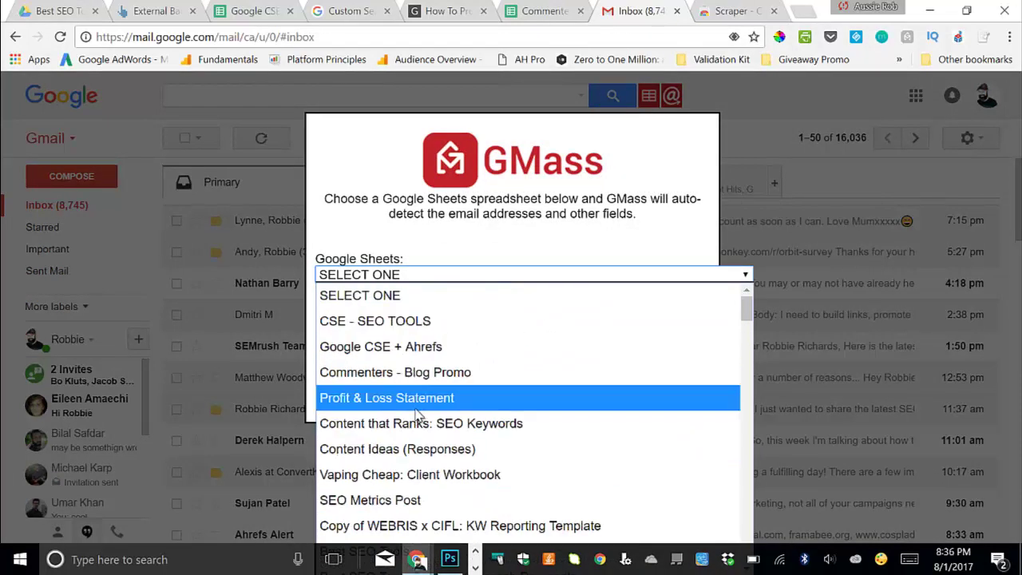
left_click(391, 372)
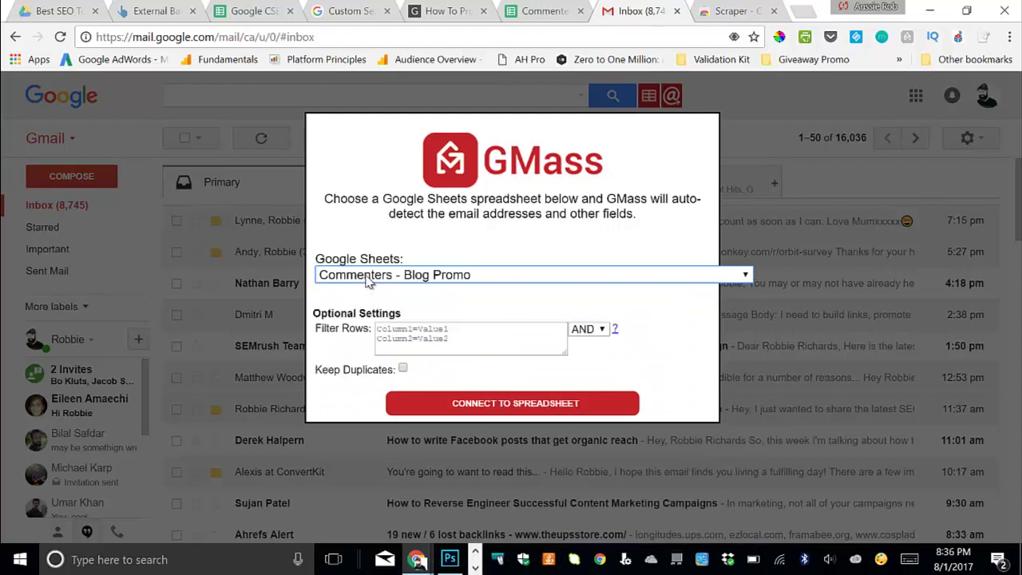
left_click(460, 404)
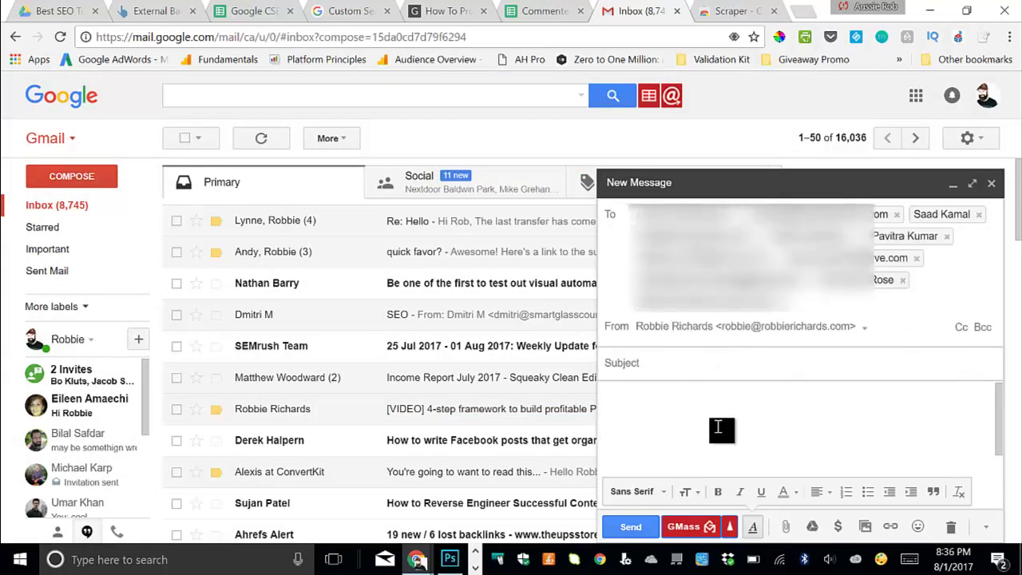
Examine the new message's GMass settings, including the Google Sheets personalization fields, tracking and scheduling options, and close them.
left_click(663, 400)
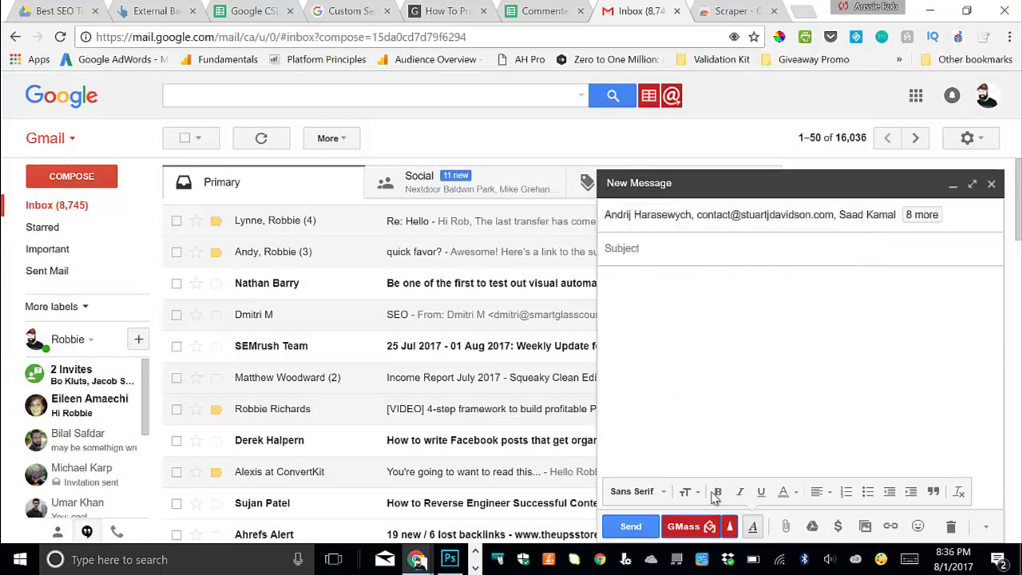
left_click(729, 526)
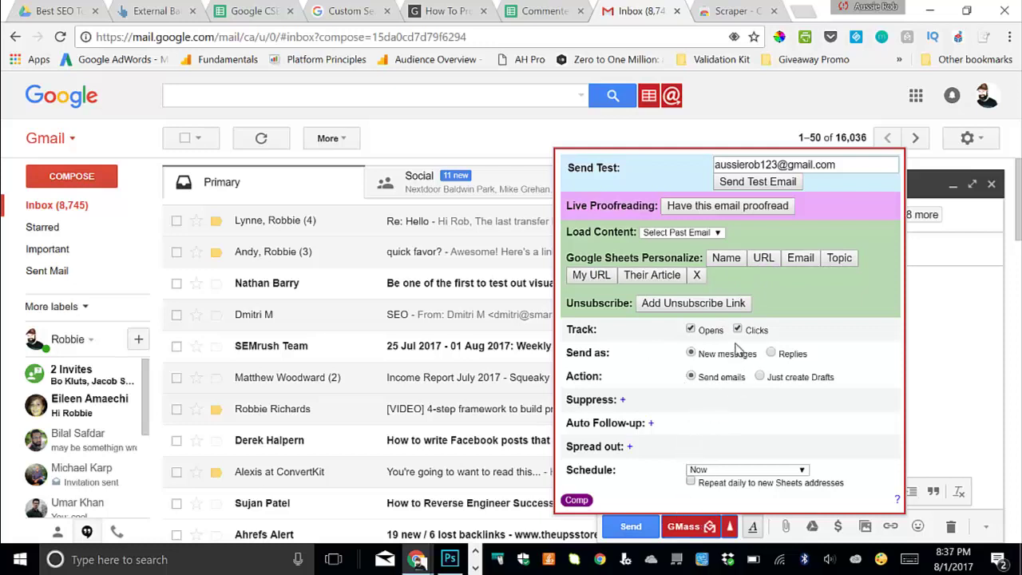
left_click(926, 303)
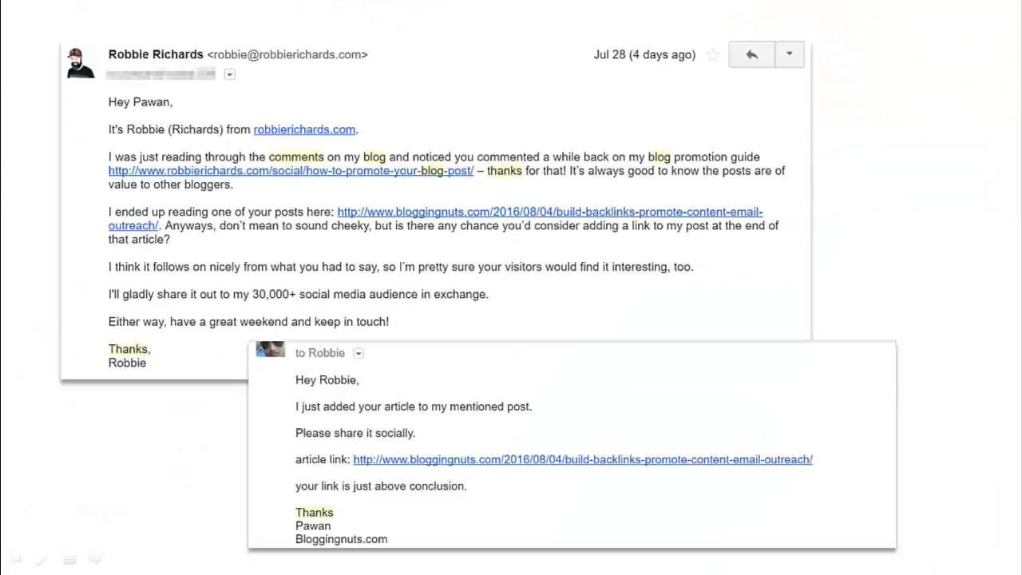